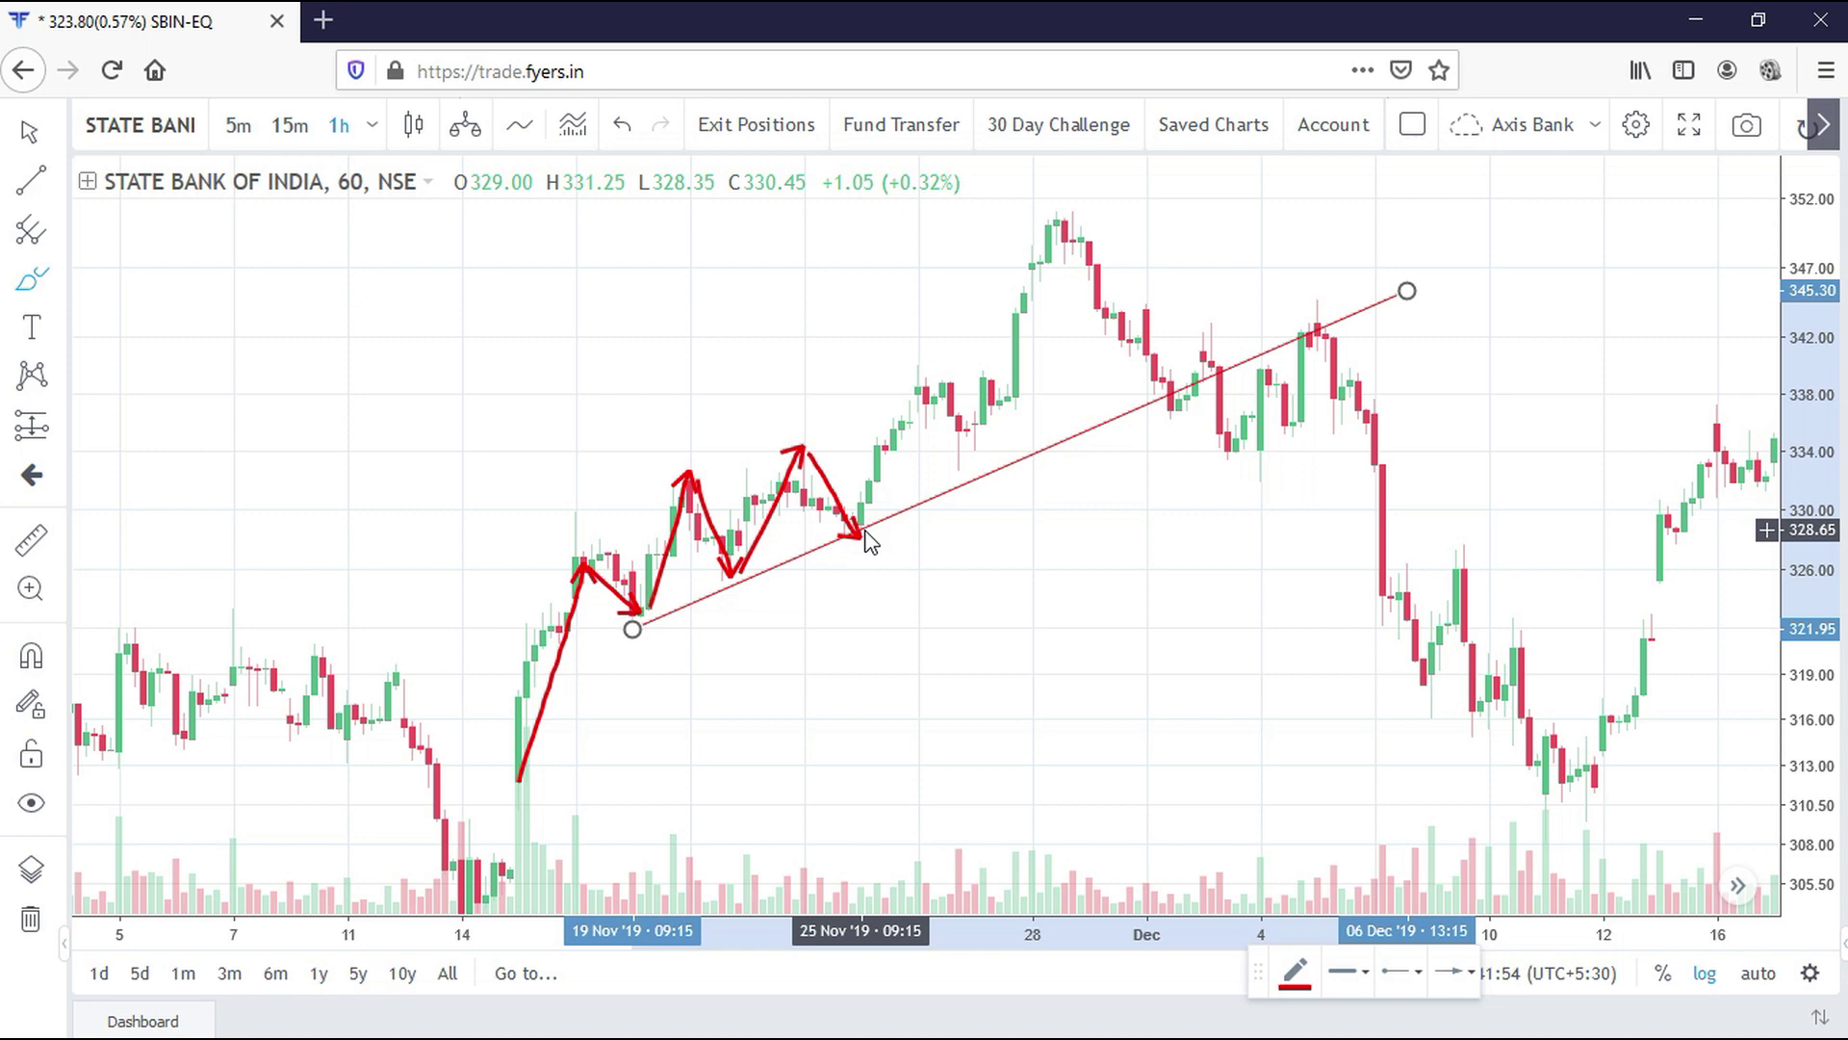
Brush red arrows up to the next high, down to the trend line, then up to the 28 Nov high
drag(864, 535, 932, 368)
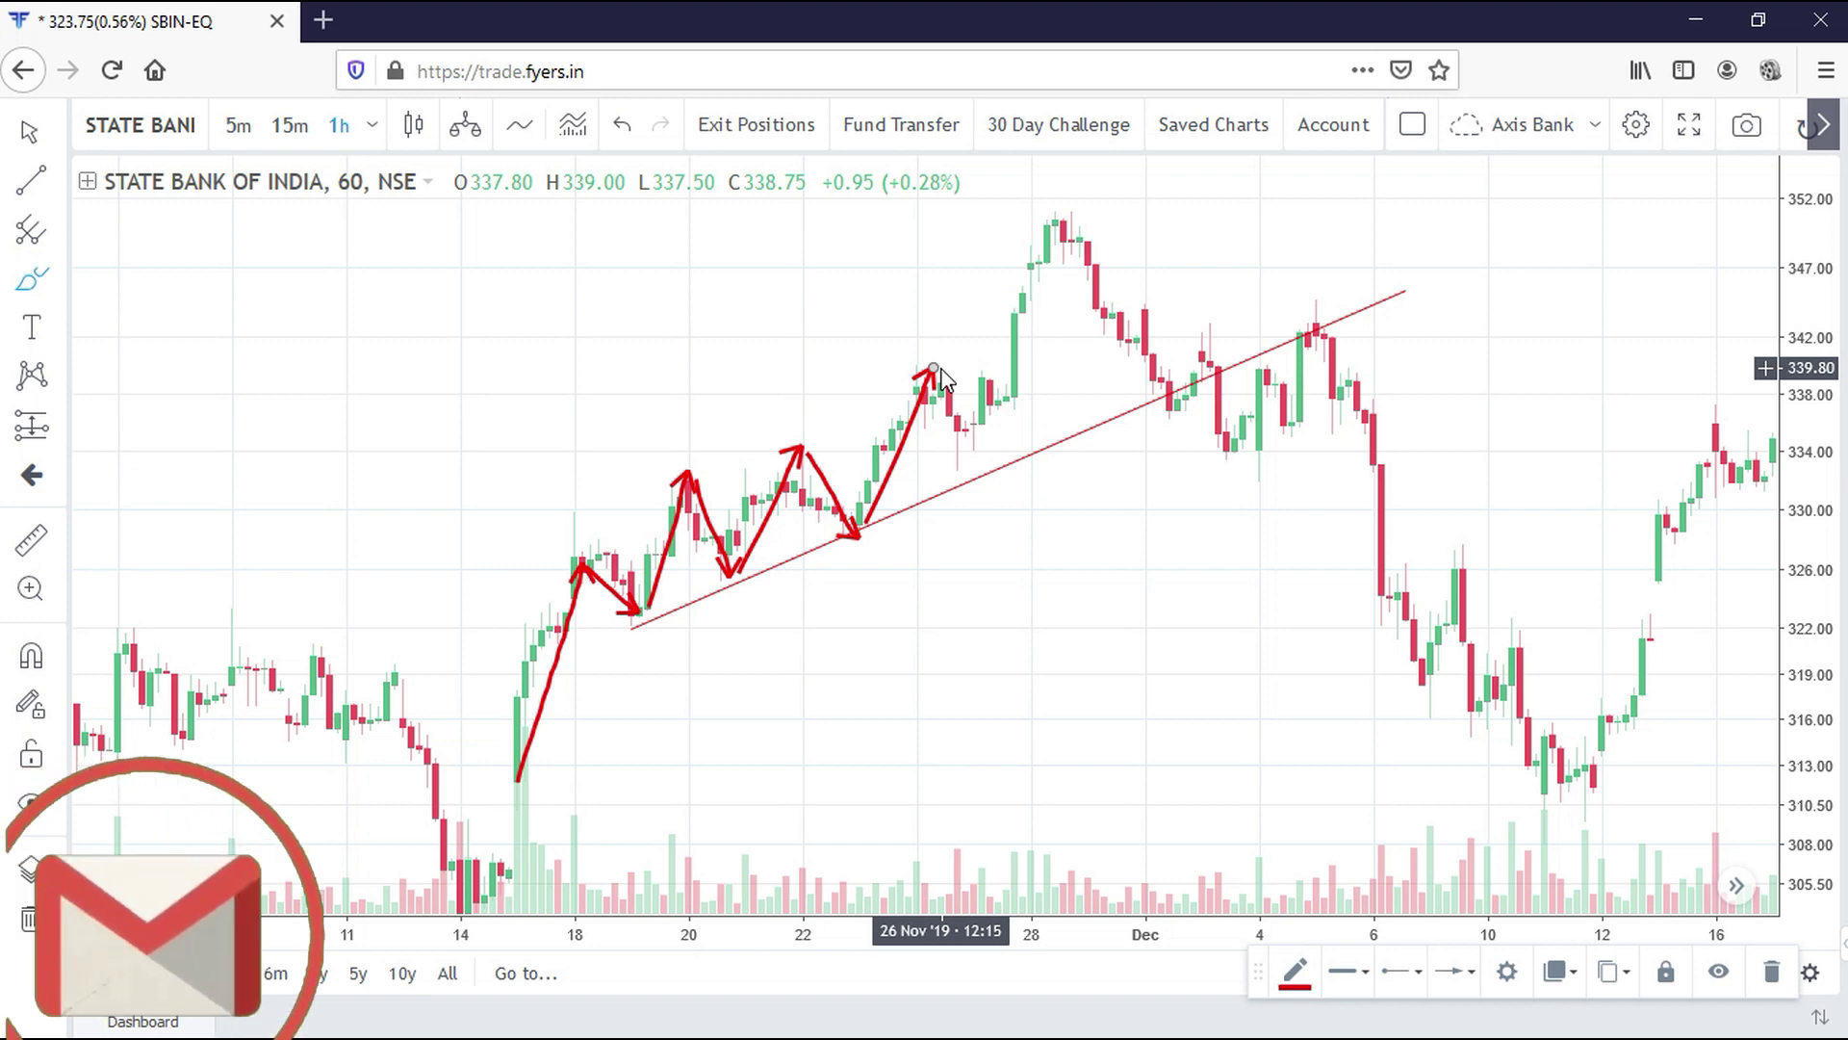
mouse_move(950, 393)
mouse_down()
mouse_move(977, 474)
mouse_move(961, 472)
mouse_move(982, 474)
mouse_up()
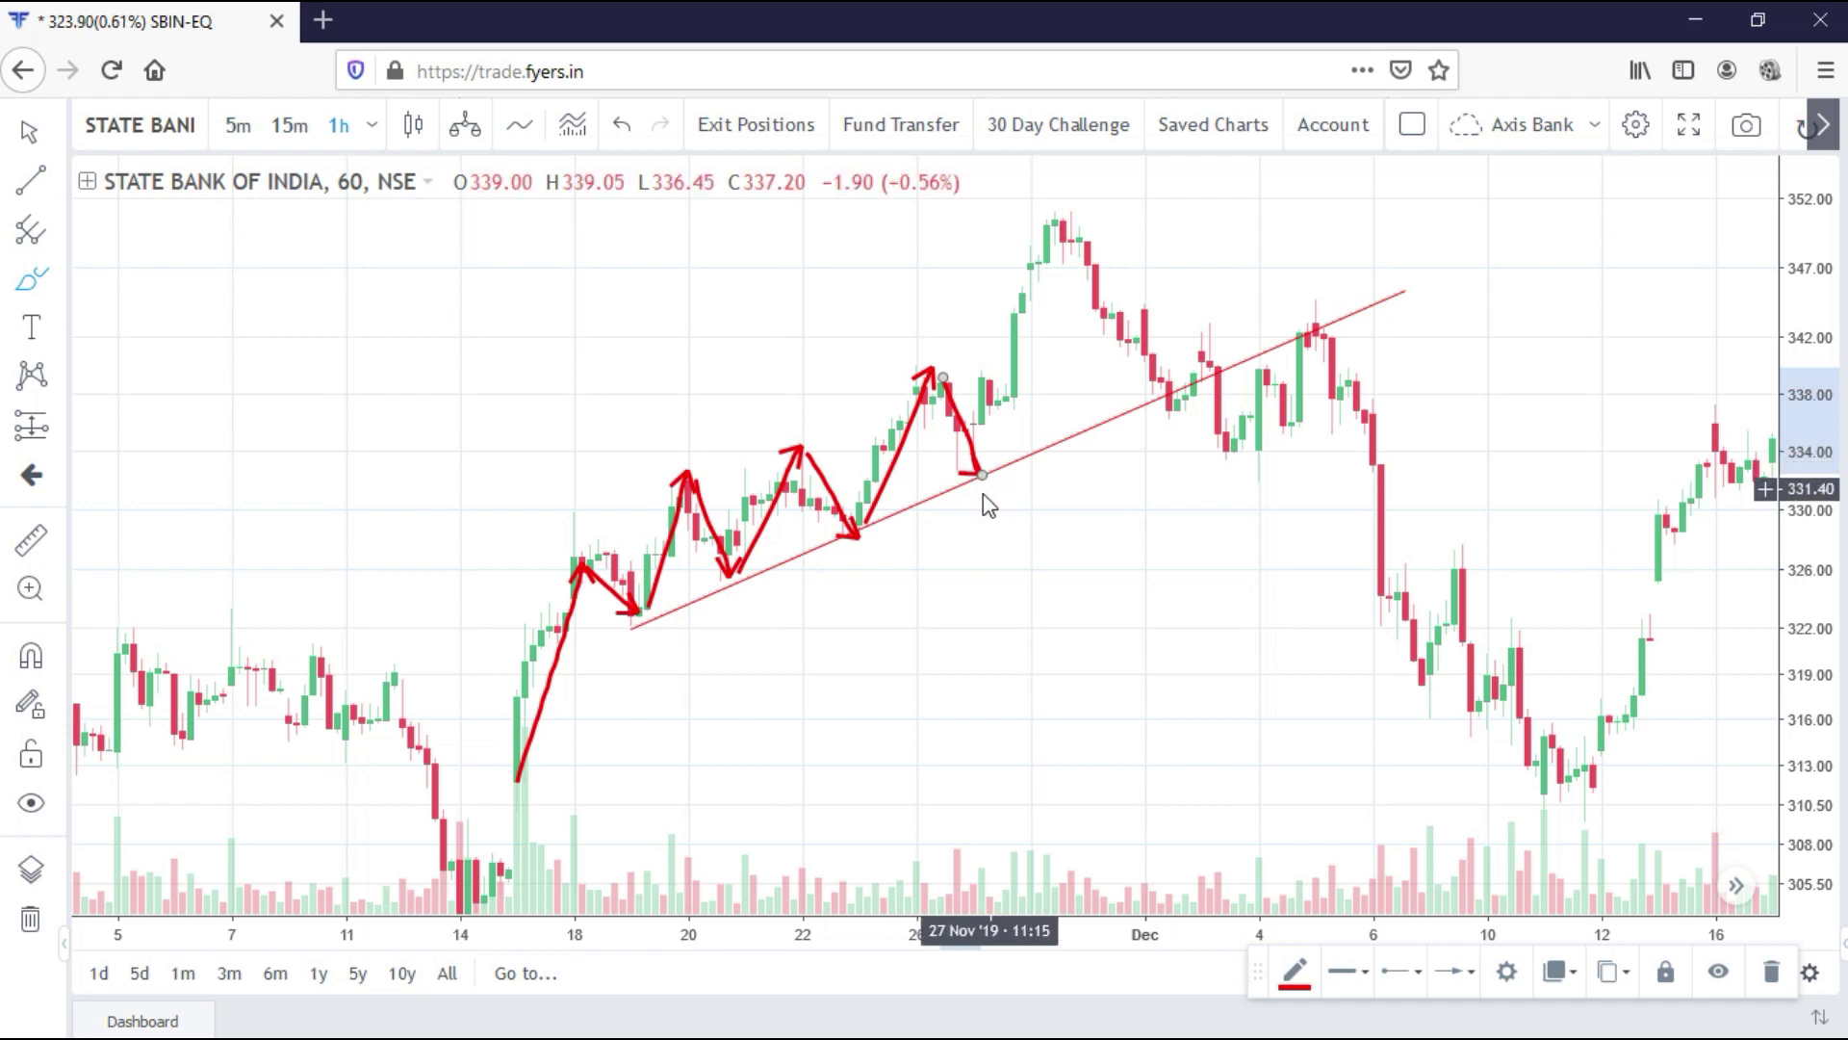
click(990, 479)
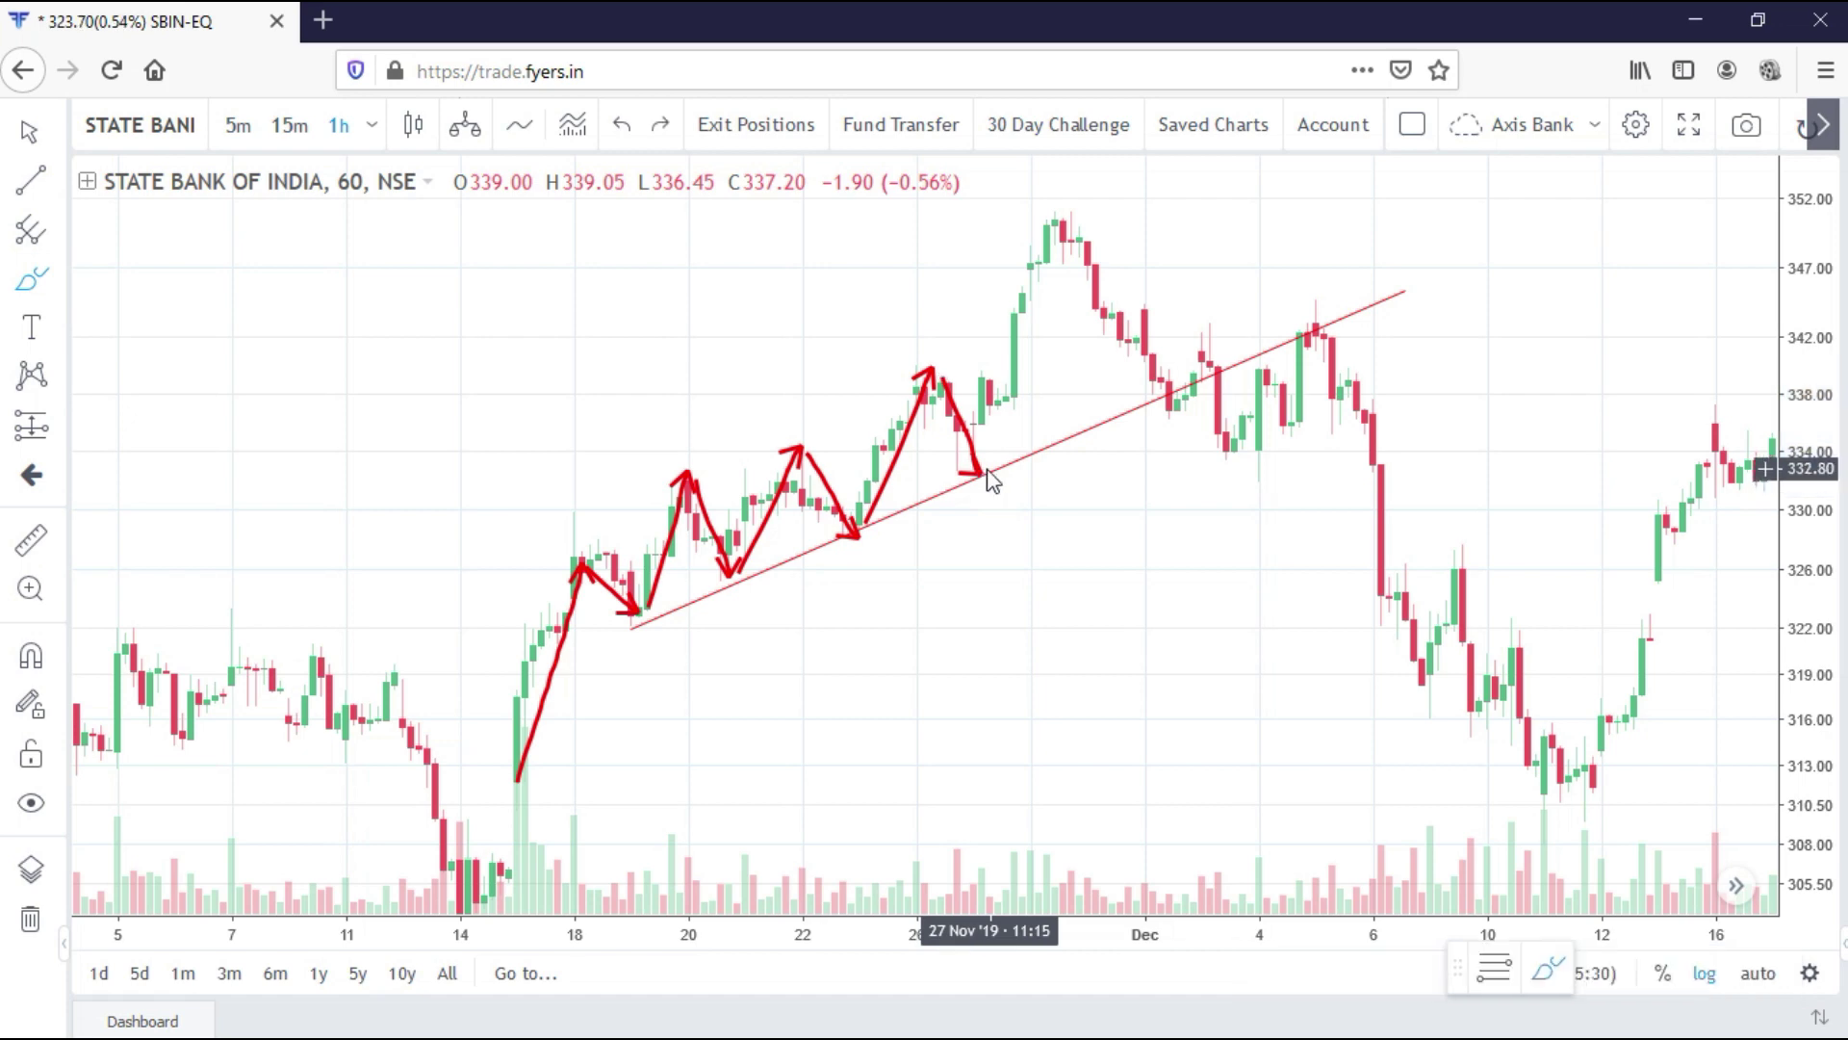
drag(984, 472, 1047, 212)
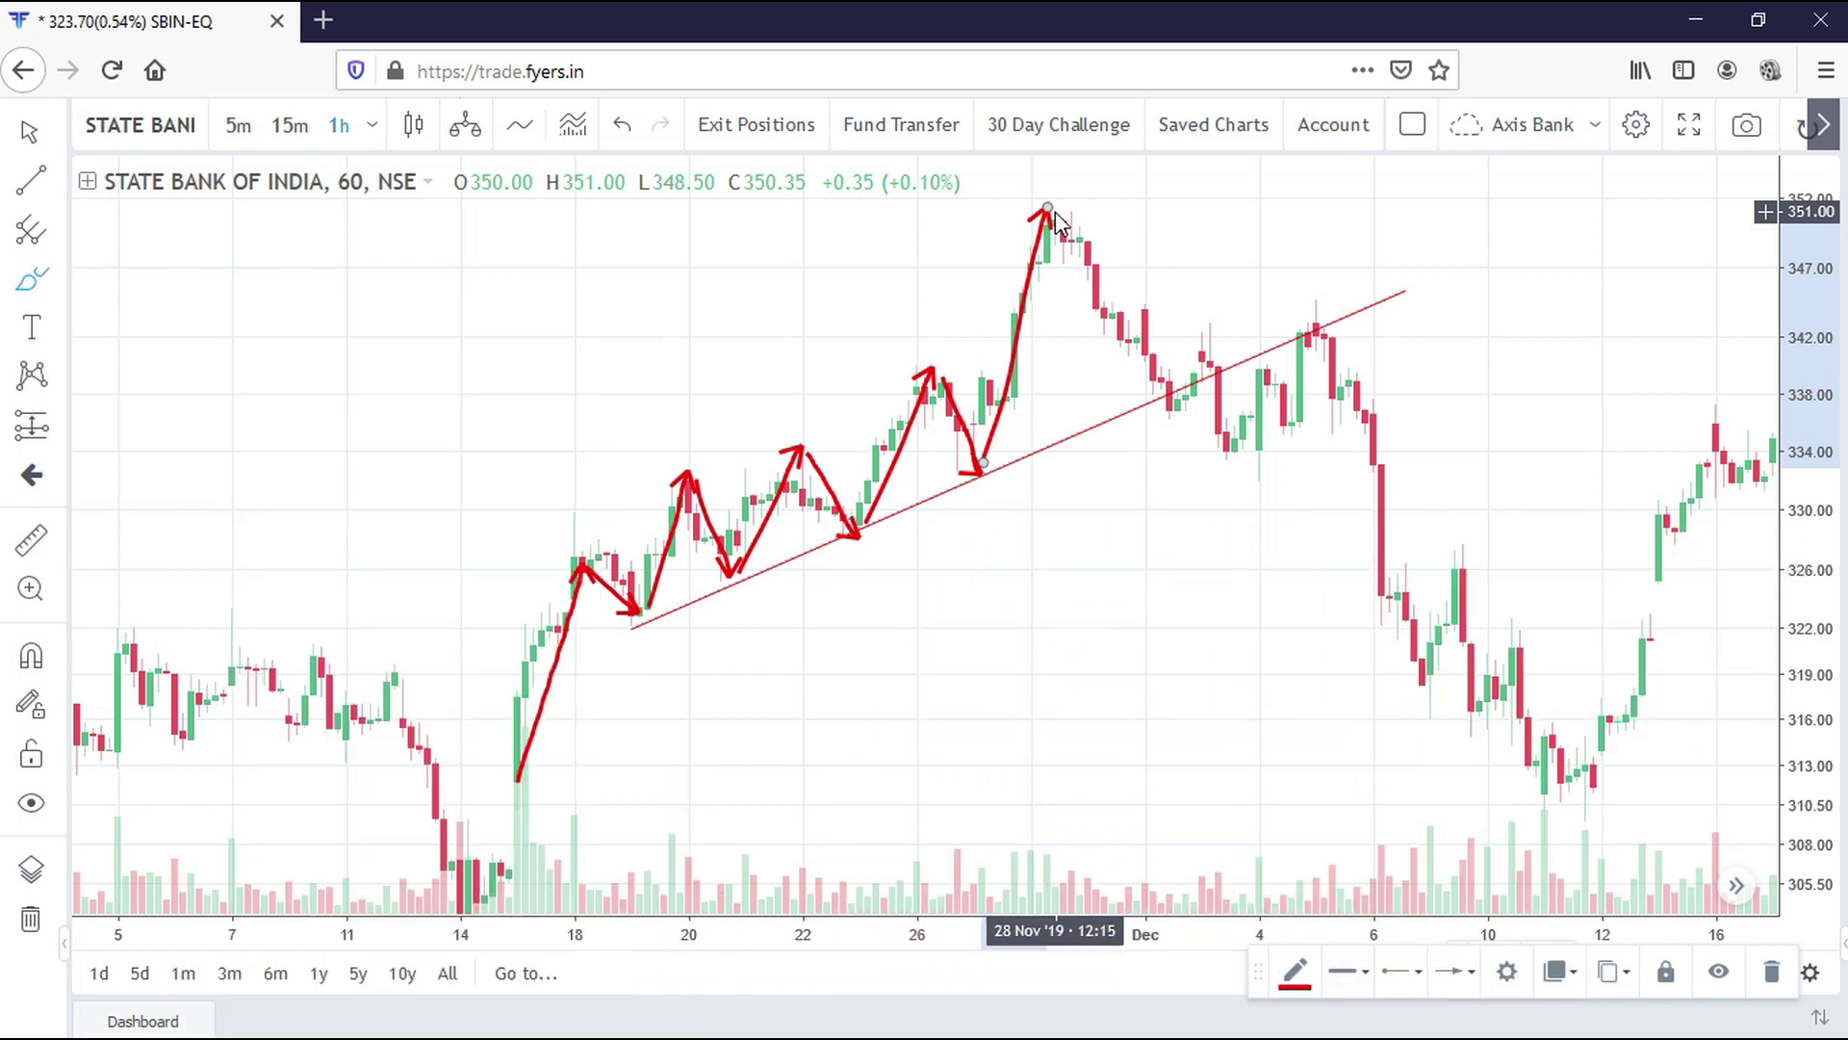
Undo the last stroke, then brush arrows down from 352, up to the early-December high, and down
key(ctrl+z)
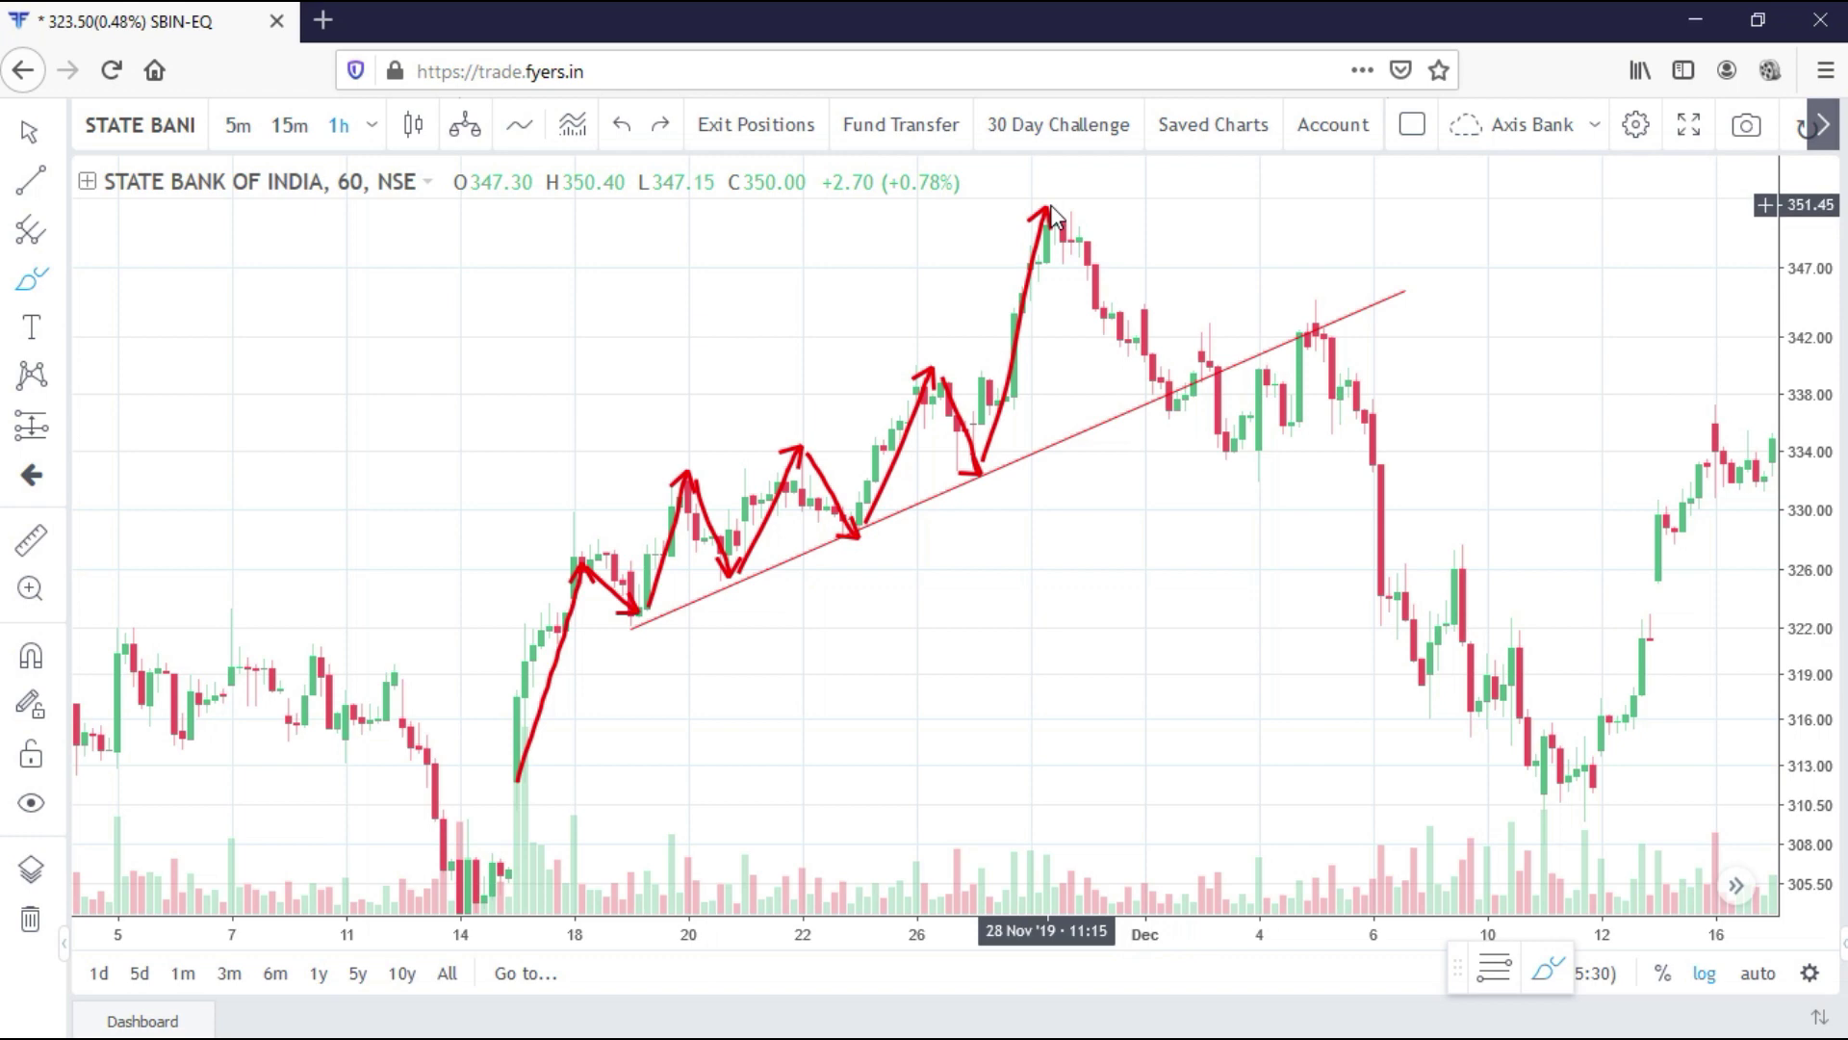
drag(1150, 337, 1266, 488)
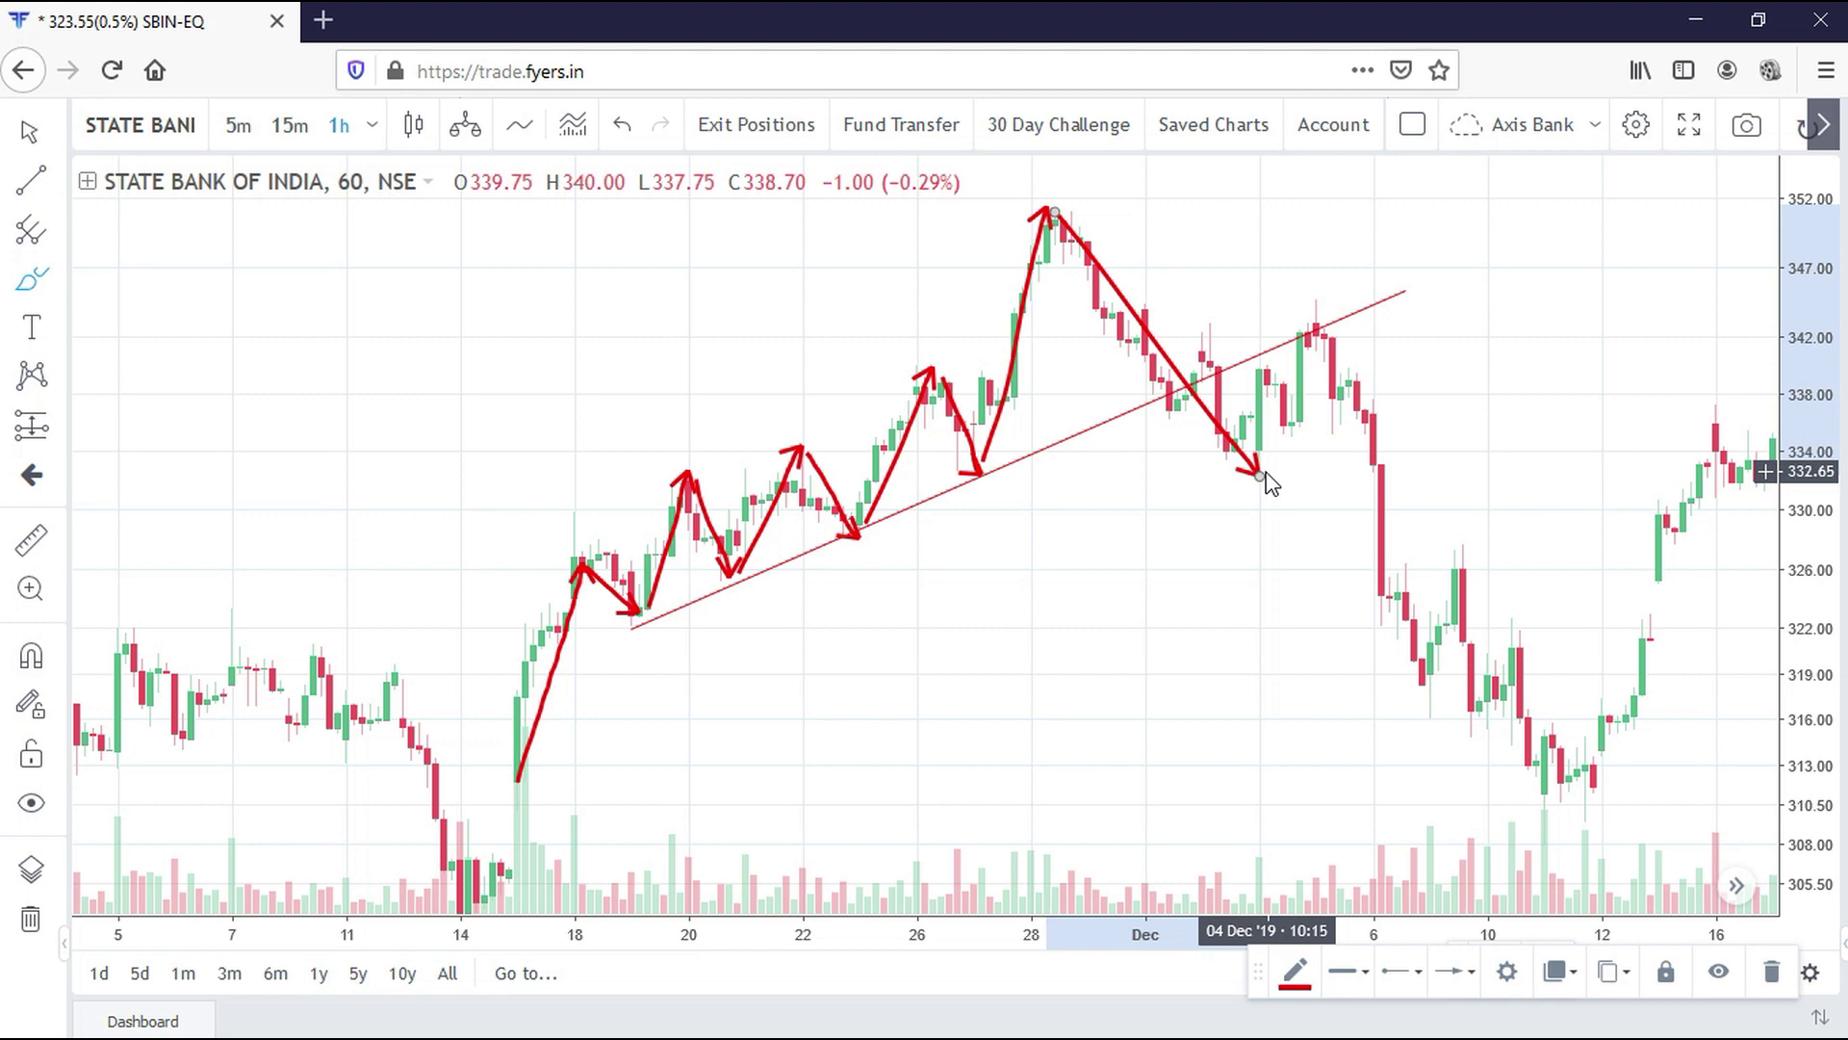
drag(1264, 468, 1316, 313)
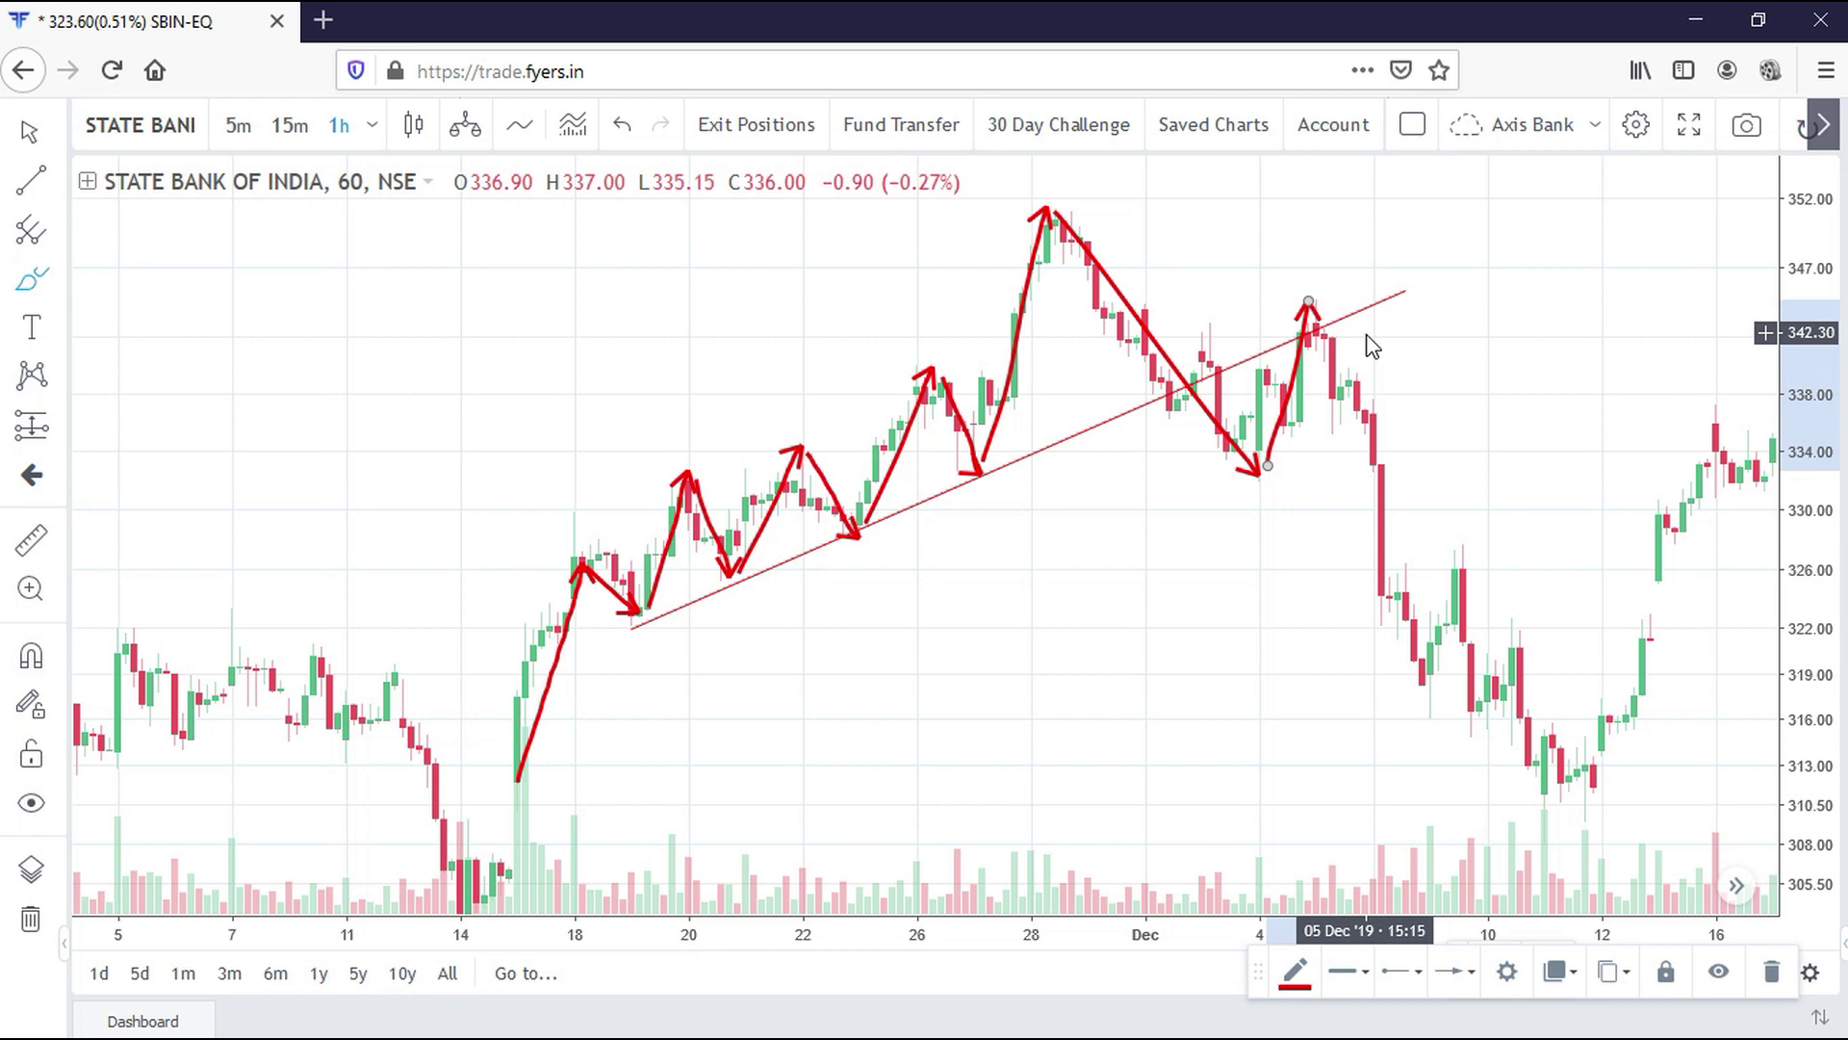
drag(1368, 337, 1409, 400)
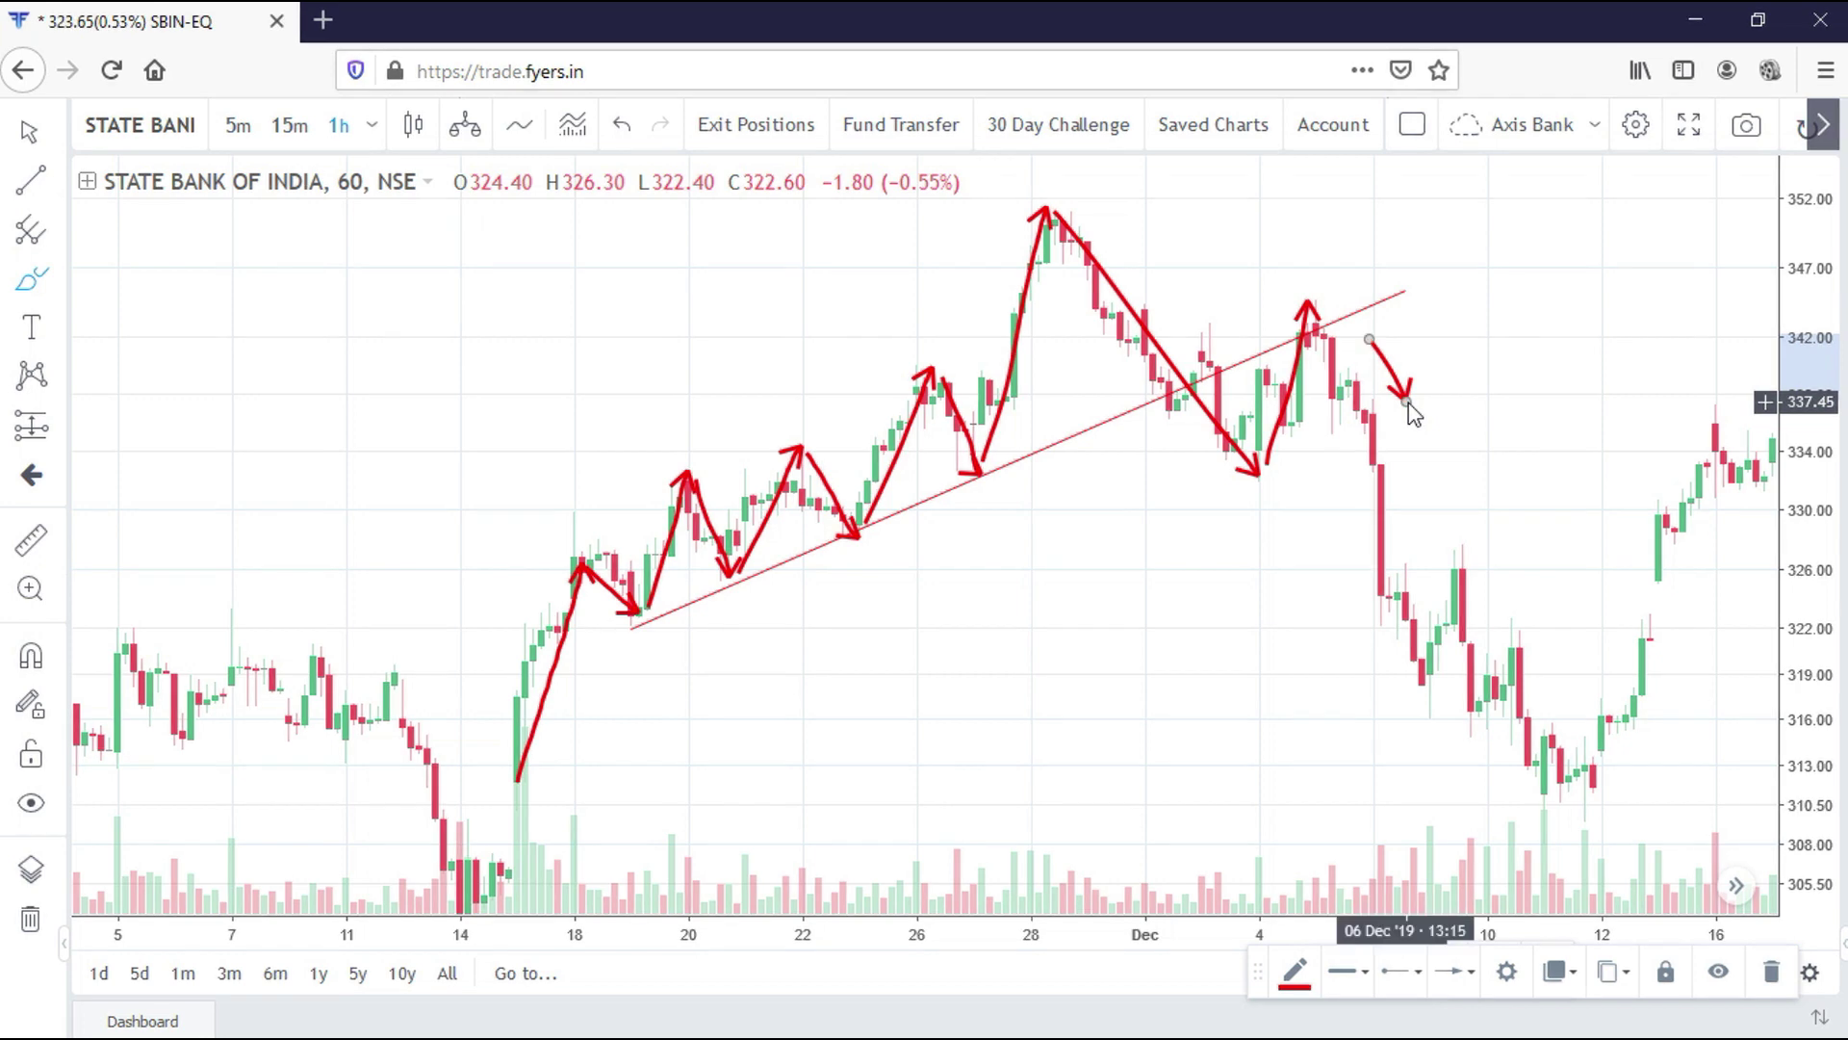
Draw a trend line from the swing low, extending it into December
click(56, 178)
click(138, 198)
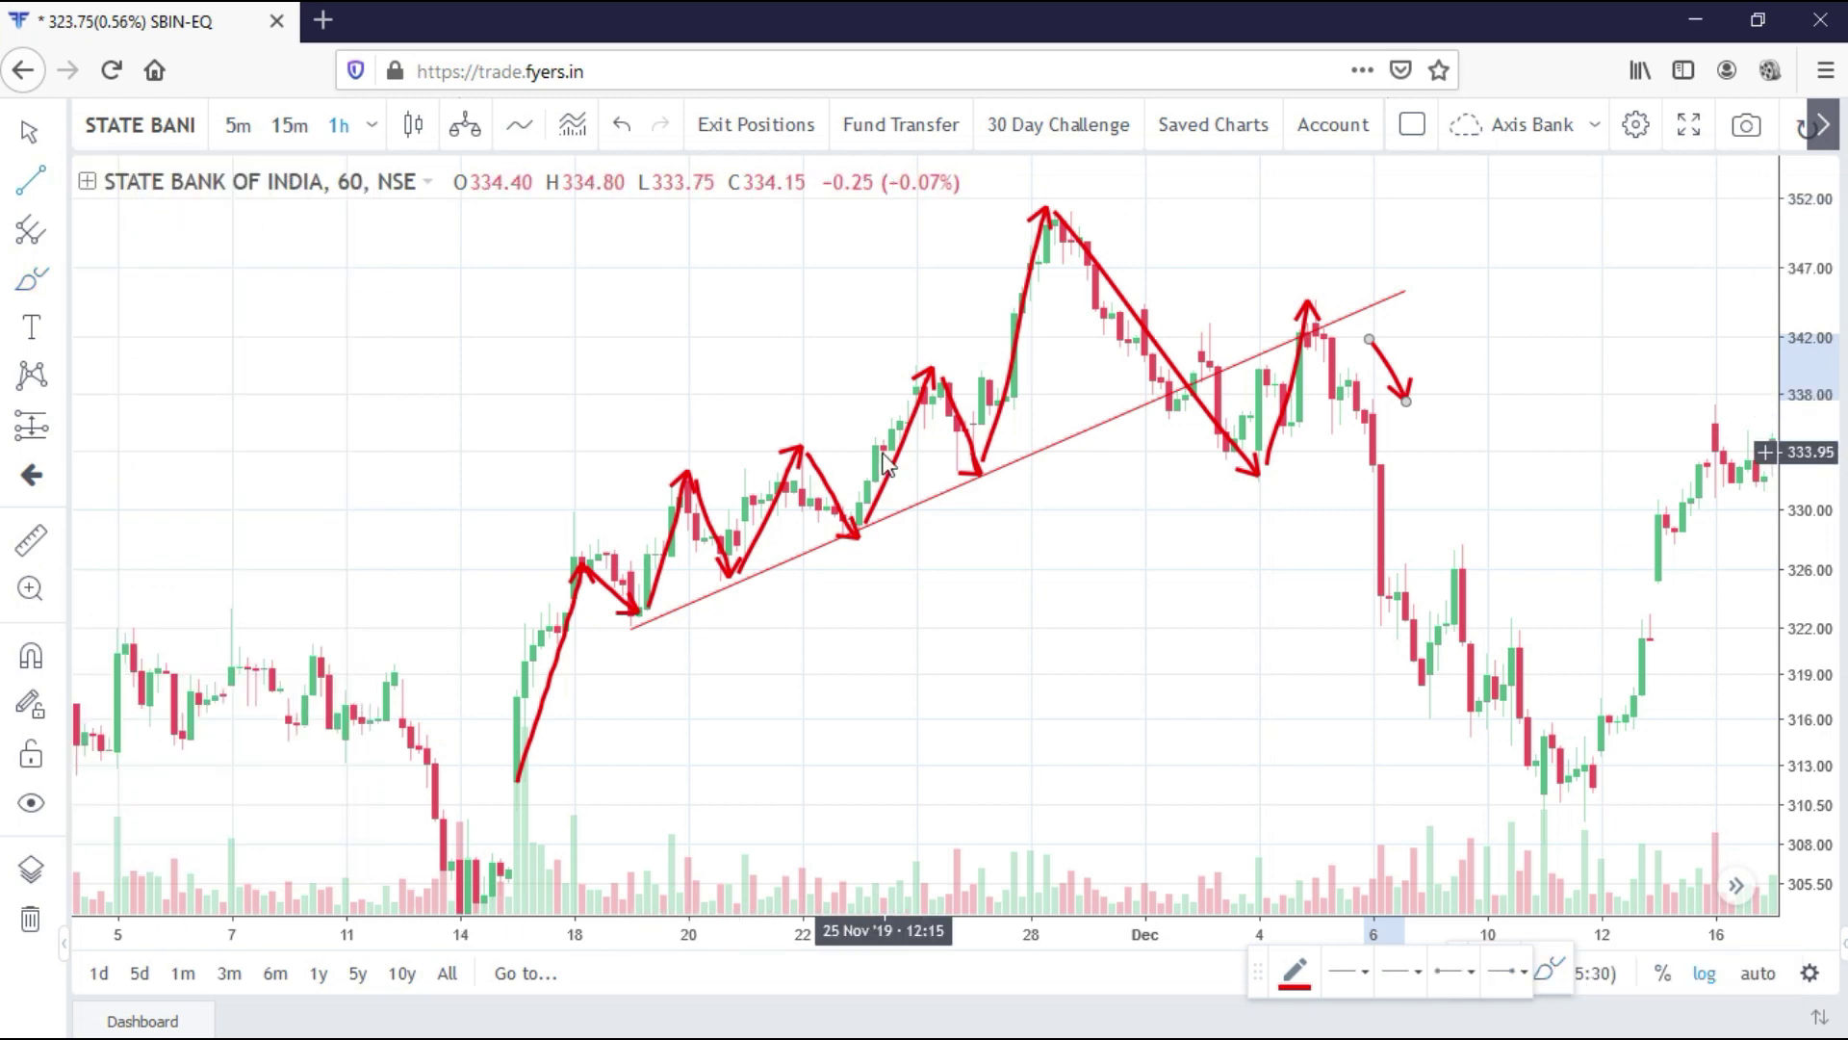
click(948, 472)
click(1176, 463)
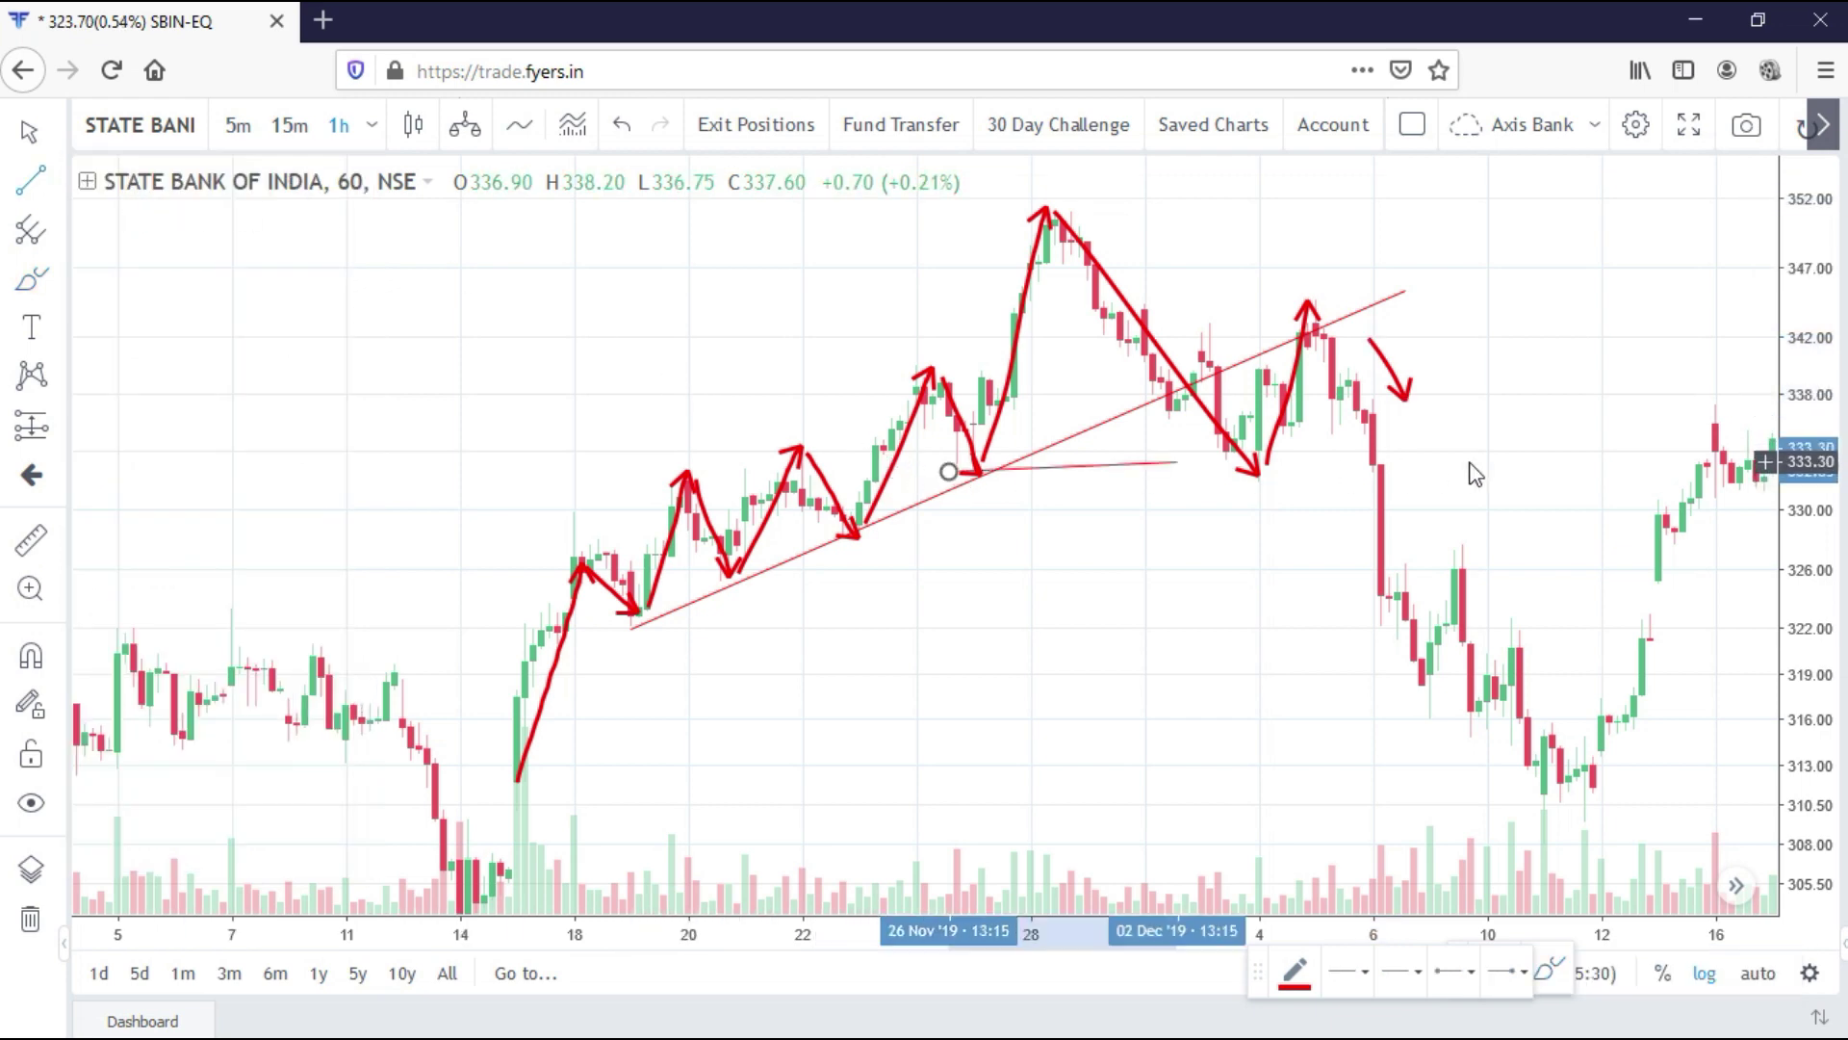
click(1520, 453)
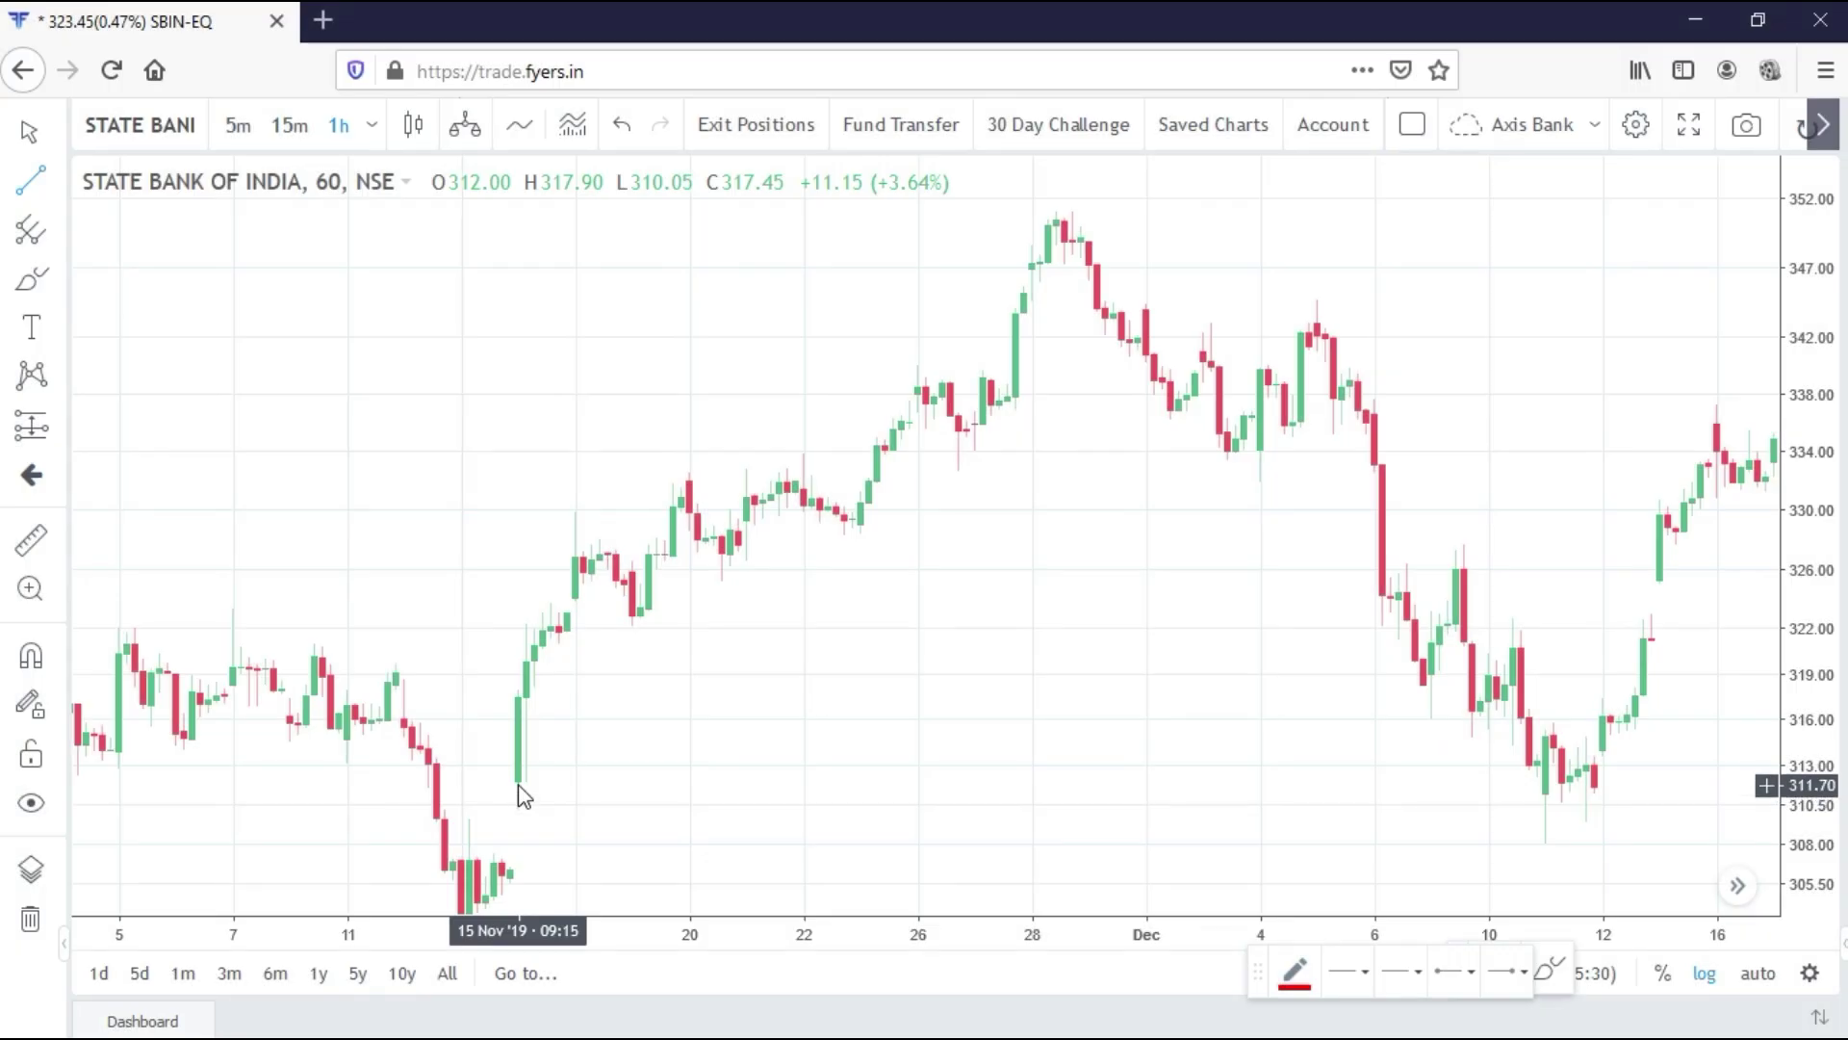
Draw a trend line from the 15 Nov low to near 352, and brush-circle the early-December peak
click(518, 783)
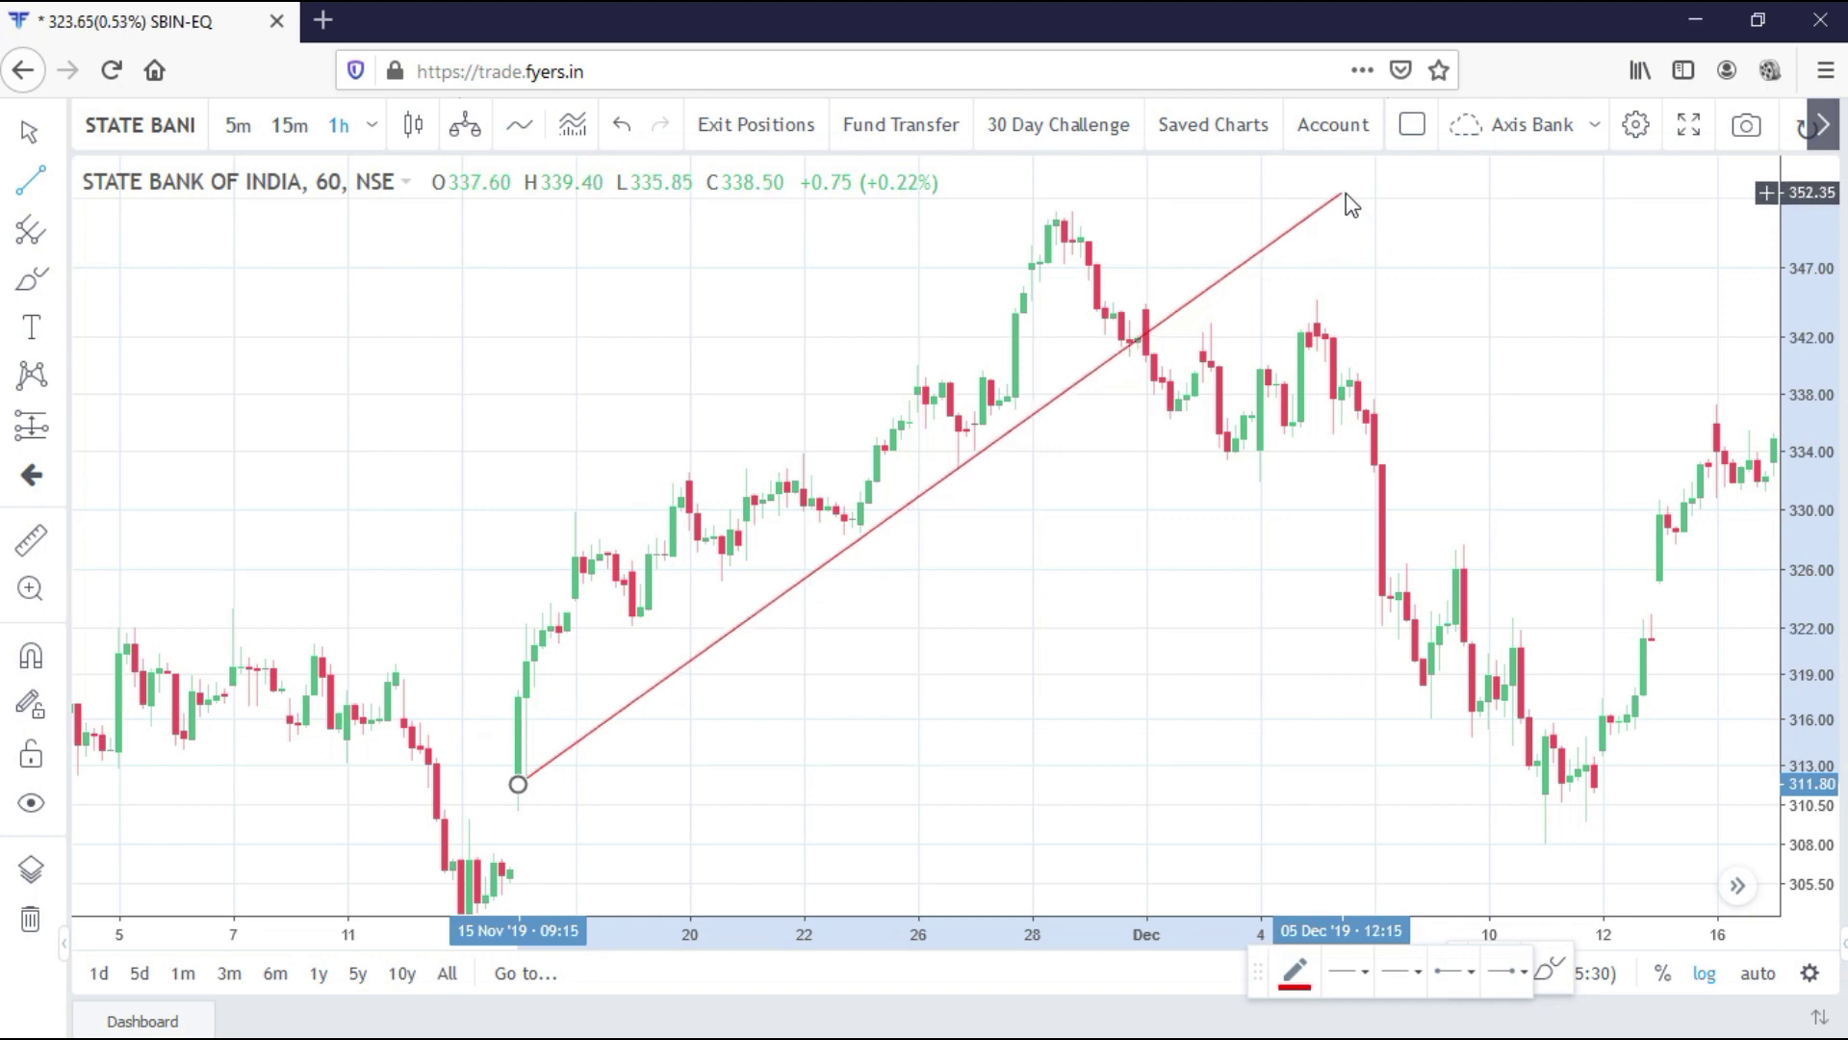
click(1342, 194)
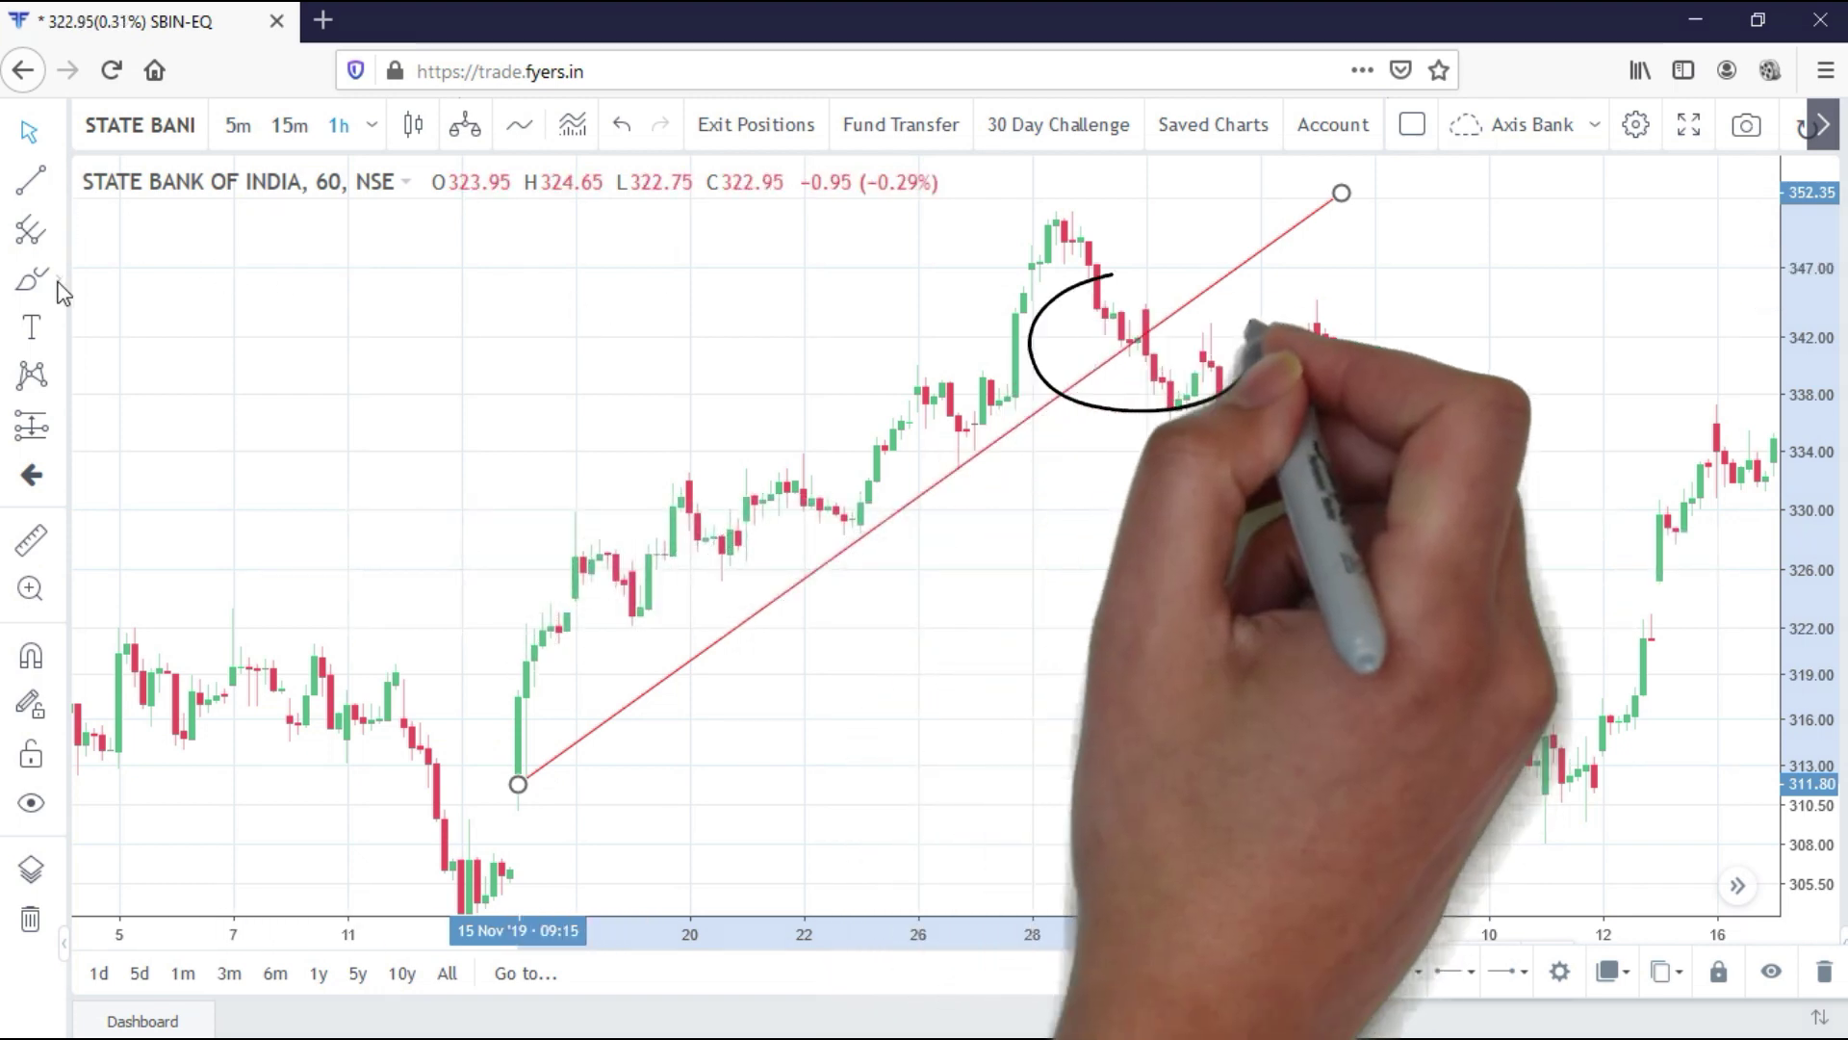
click(59, 289)
click(134, 279)
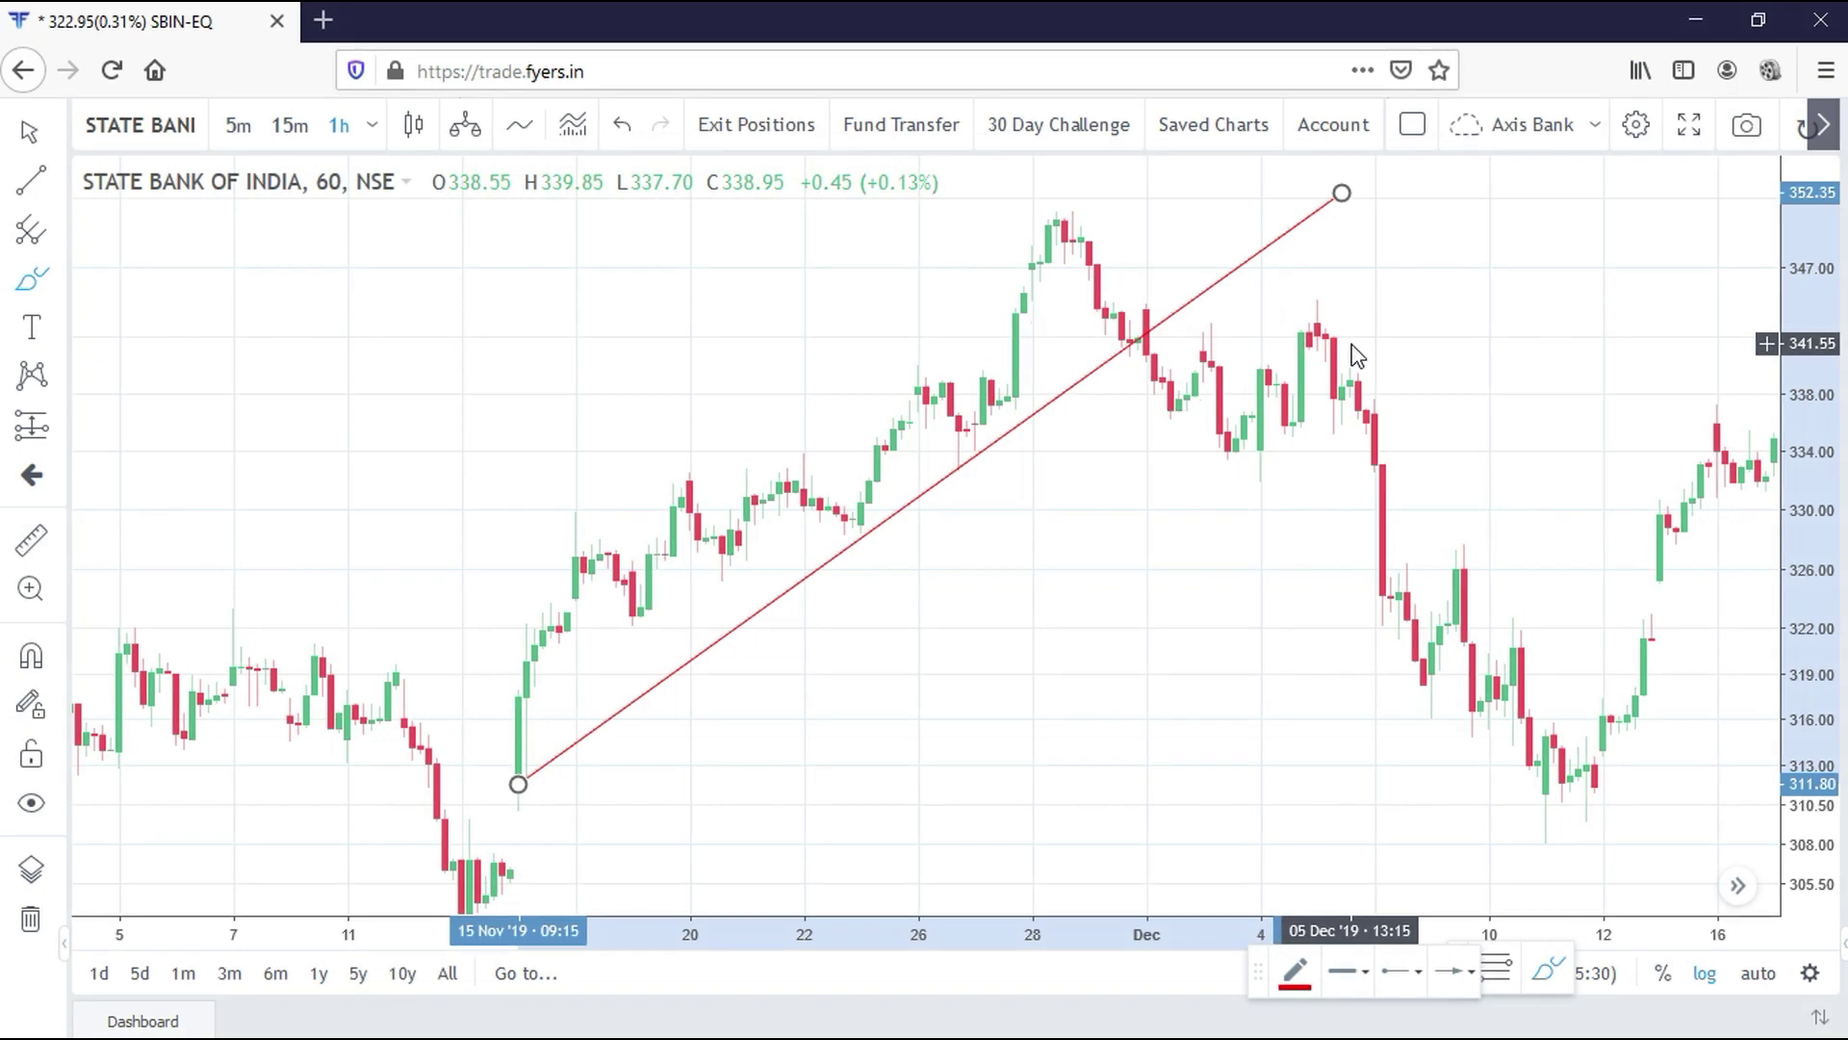
mouse_move(1343, 349)
mouse_down()
mouse_move(1301, 351)
mouse_move(1341, 291)
mouse_move(1347, 347)
mouse_up()
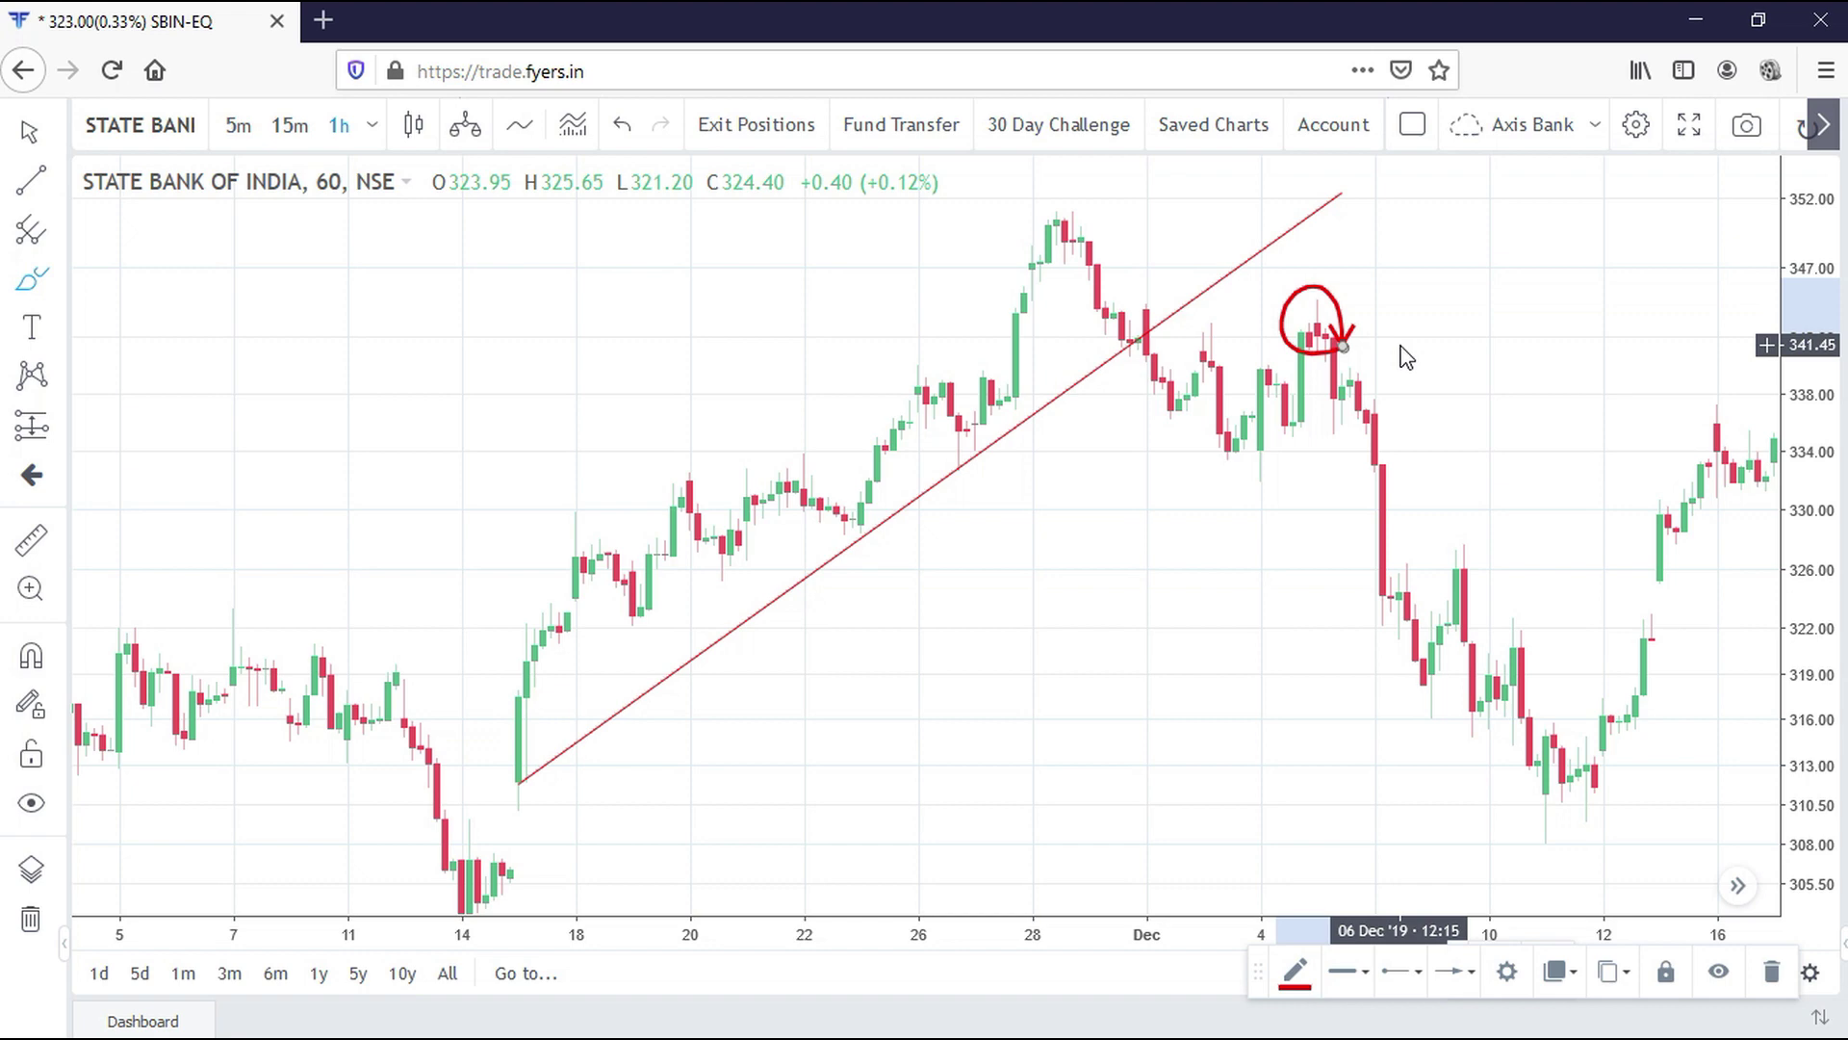
Place a red horizontal entry line near 332.90, then adjust it down to about 332.65
click(61, 184)
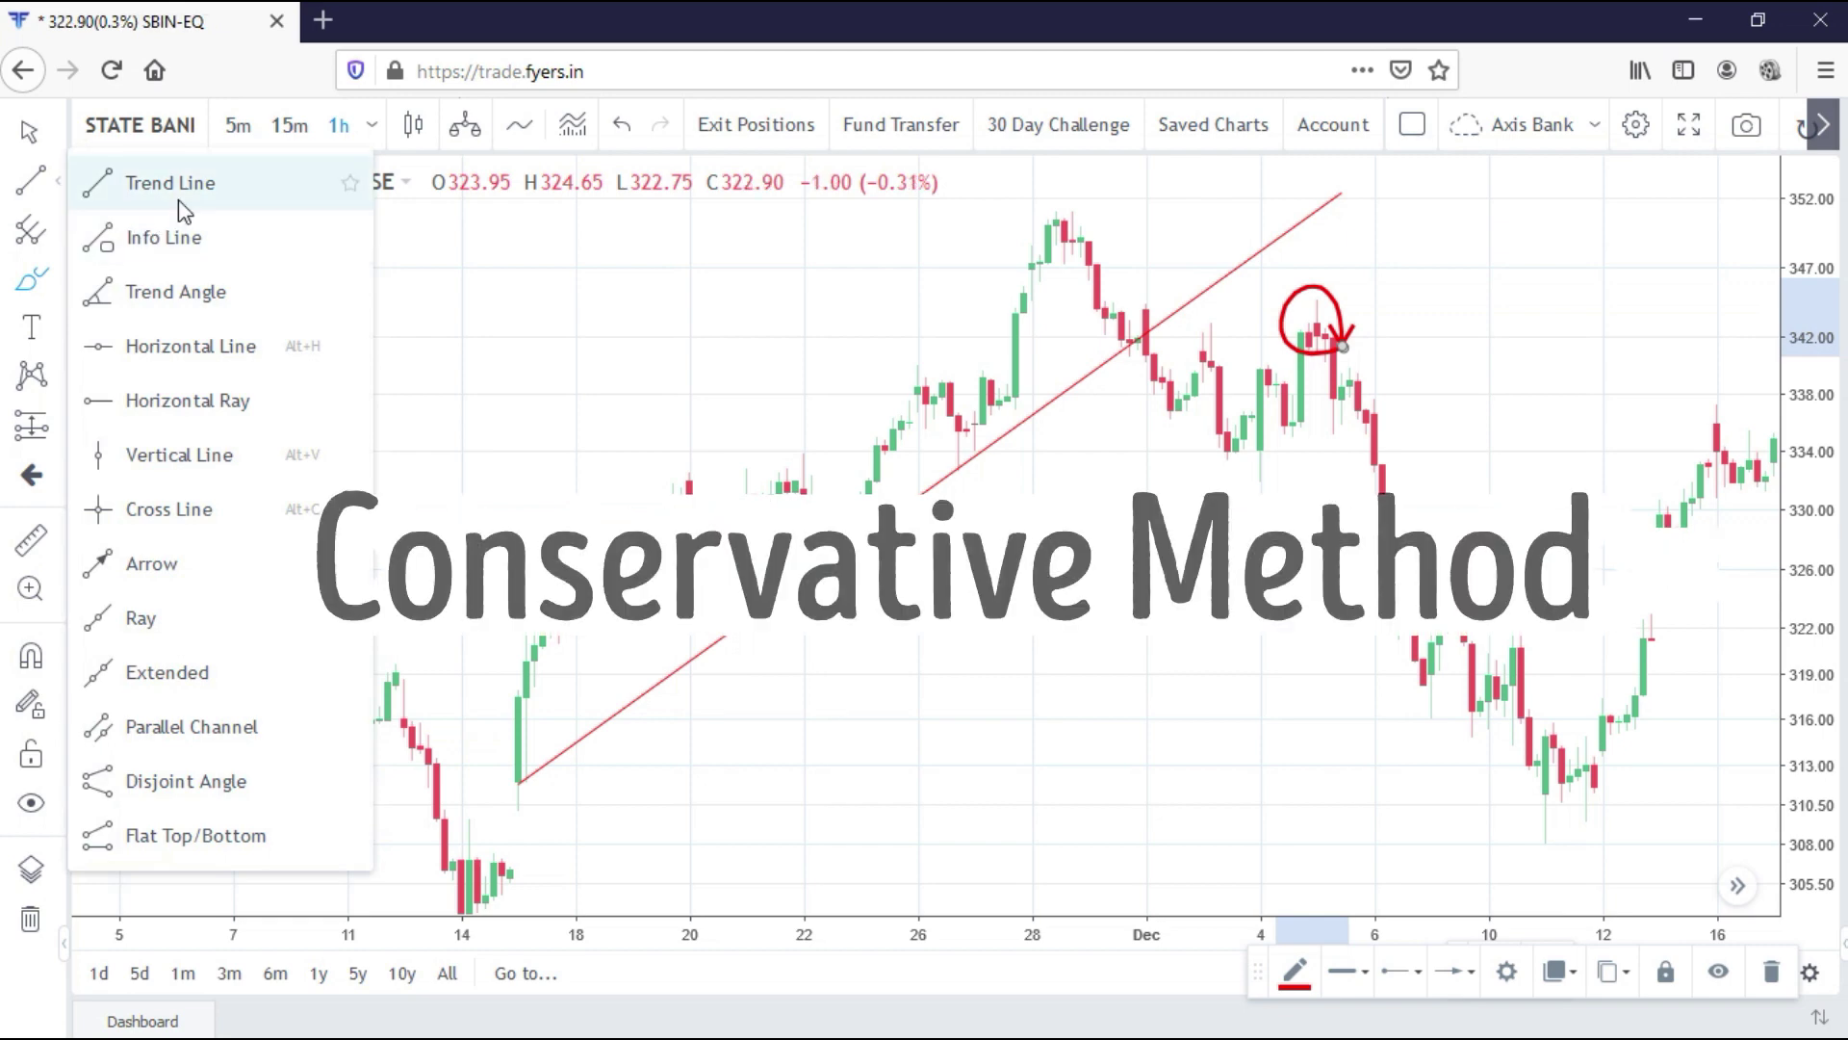
click(178, 346)
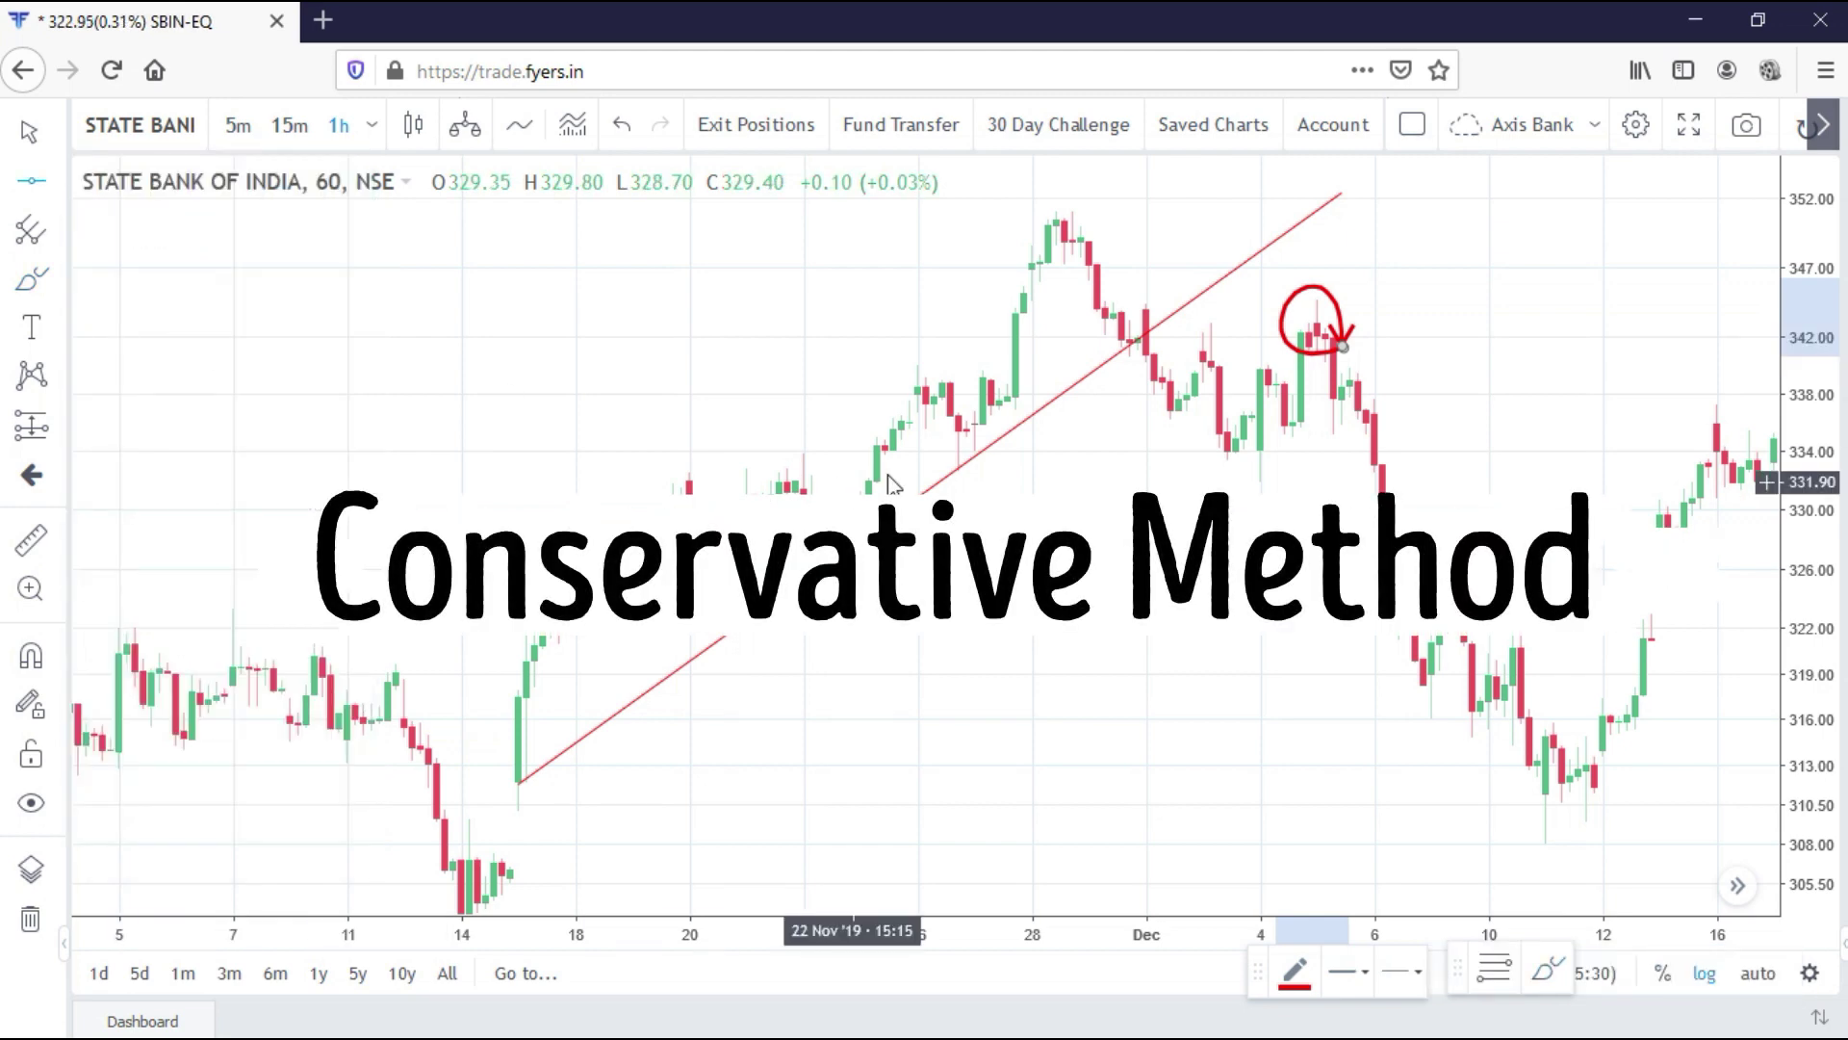
click(959, 469)
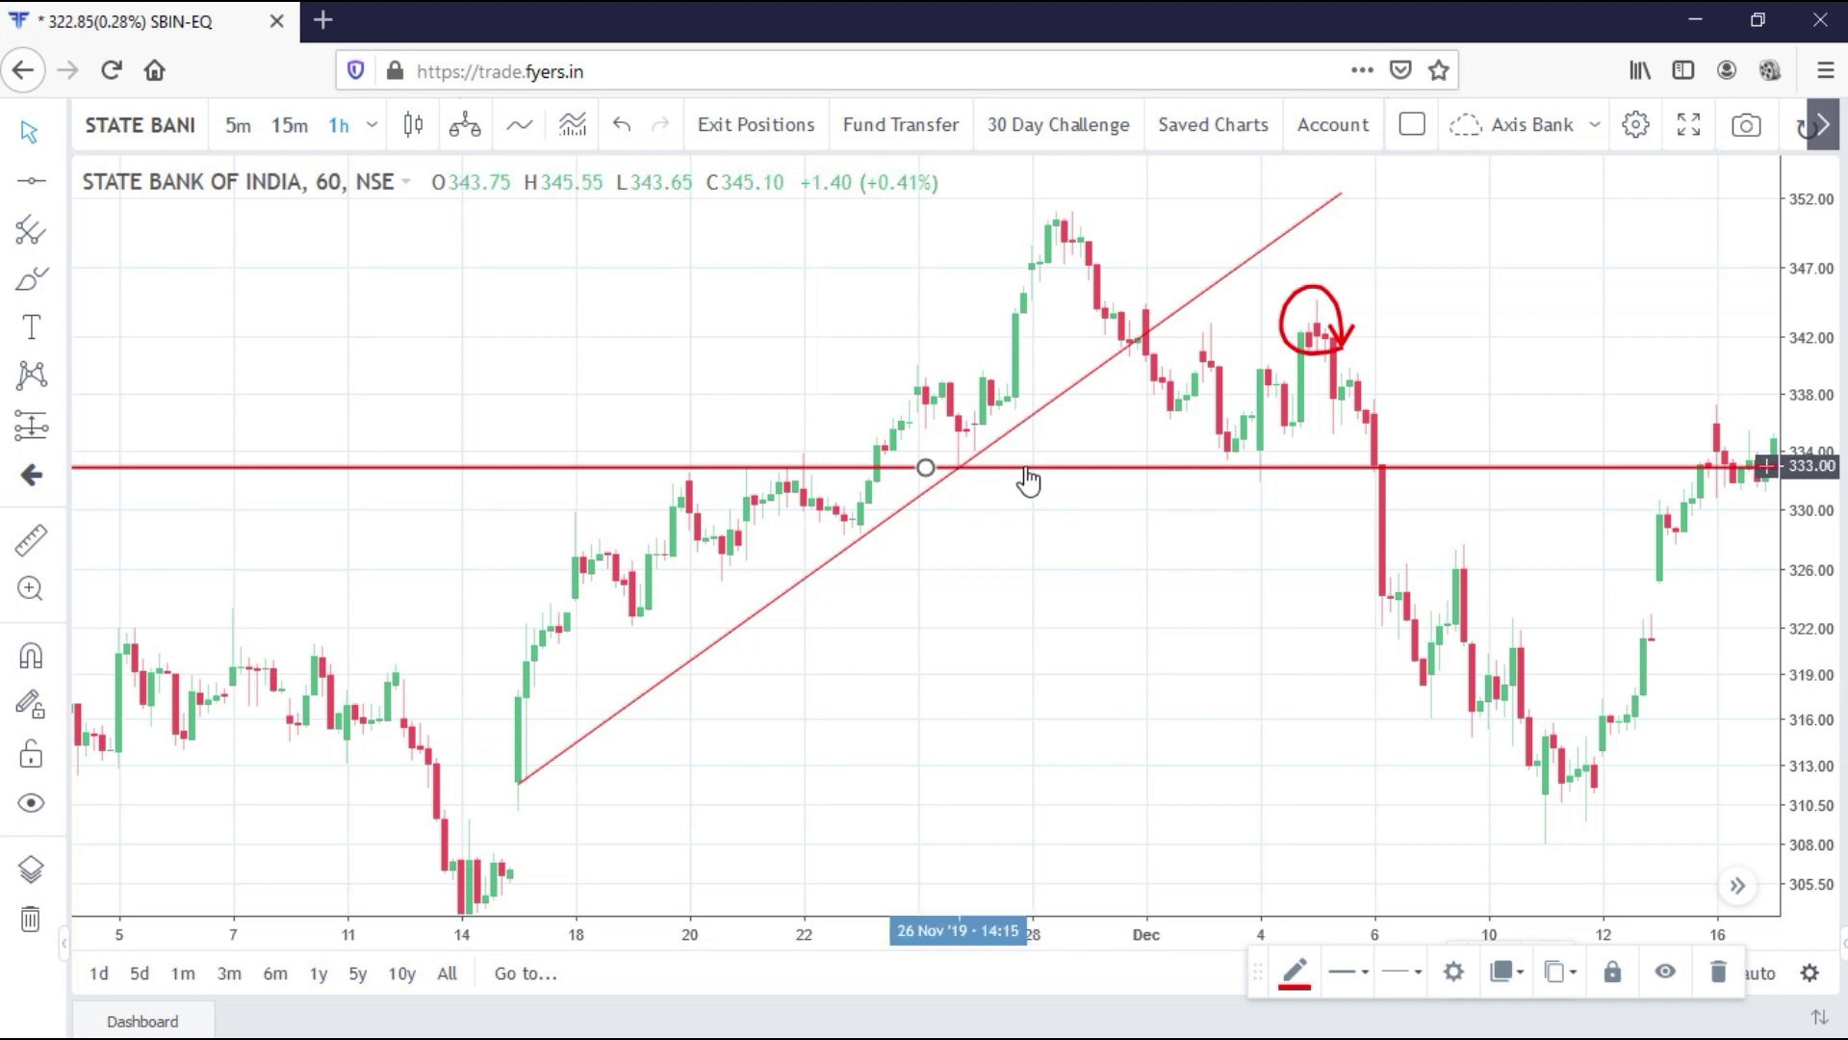
drag(1027, 469, 1026, 466)
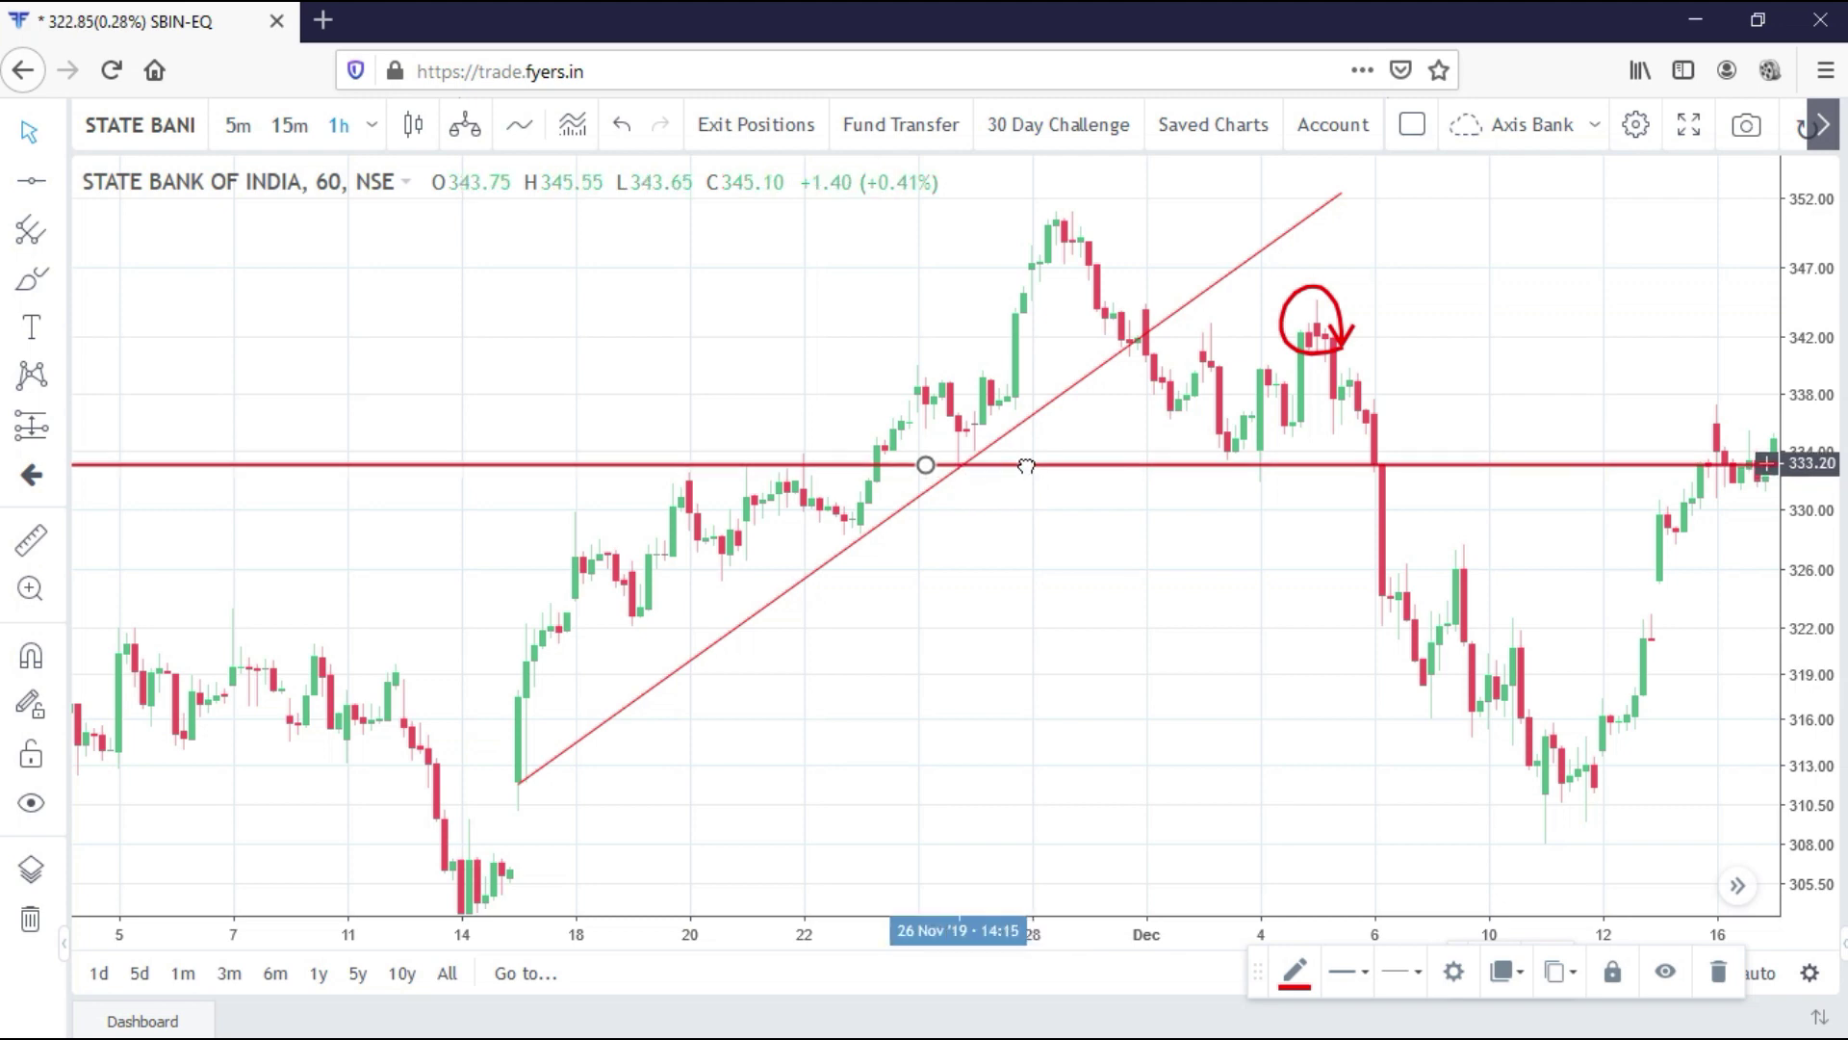
drag(1027, 467, 1025, 476)
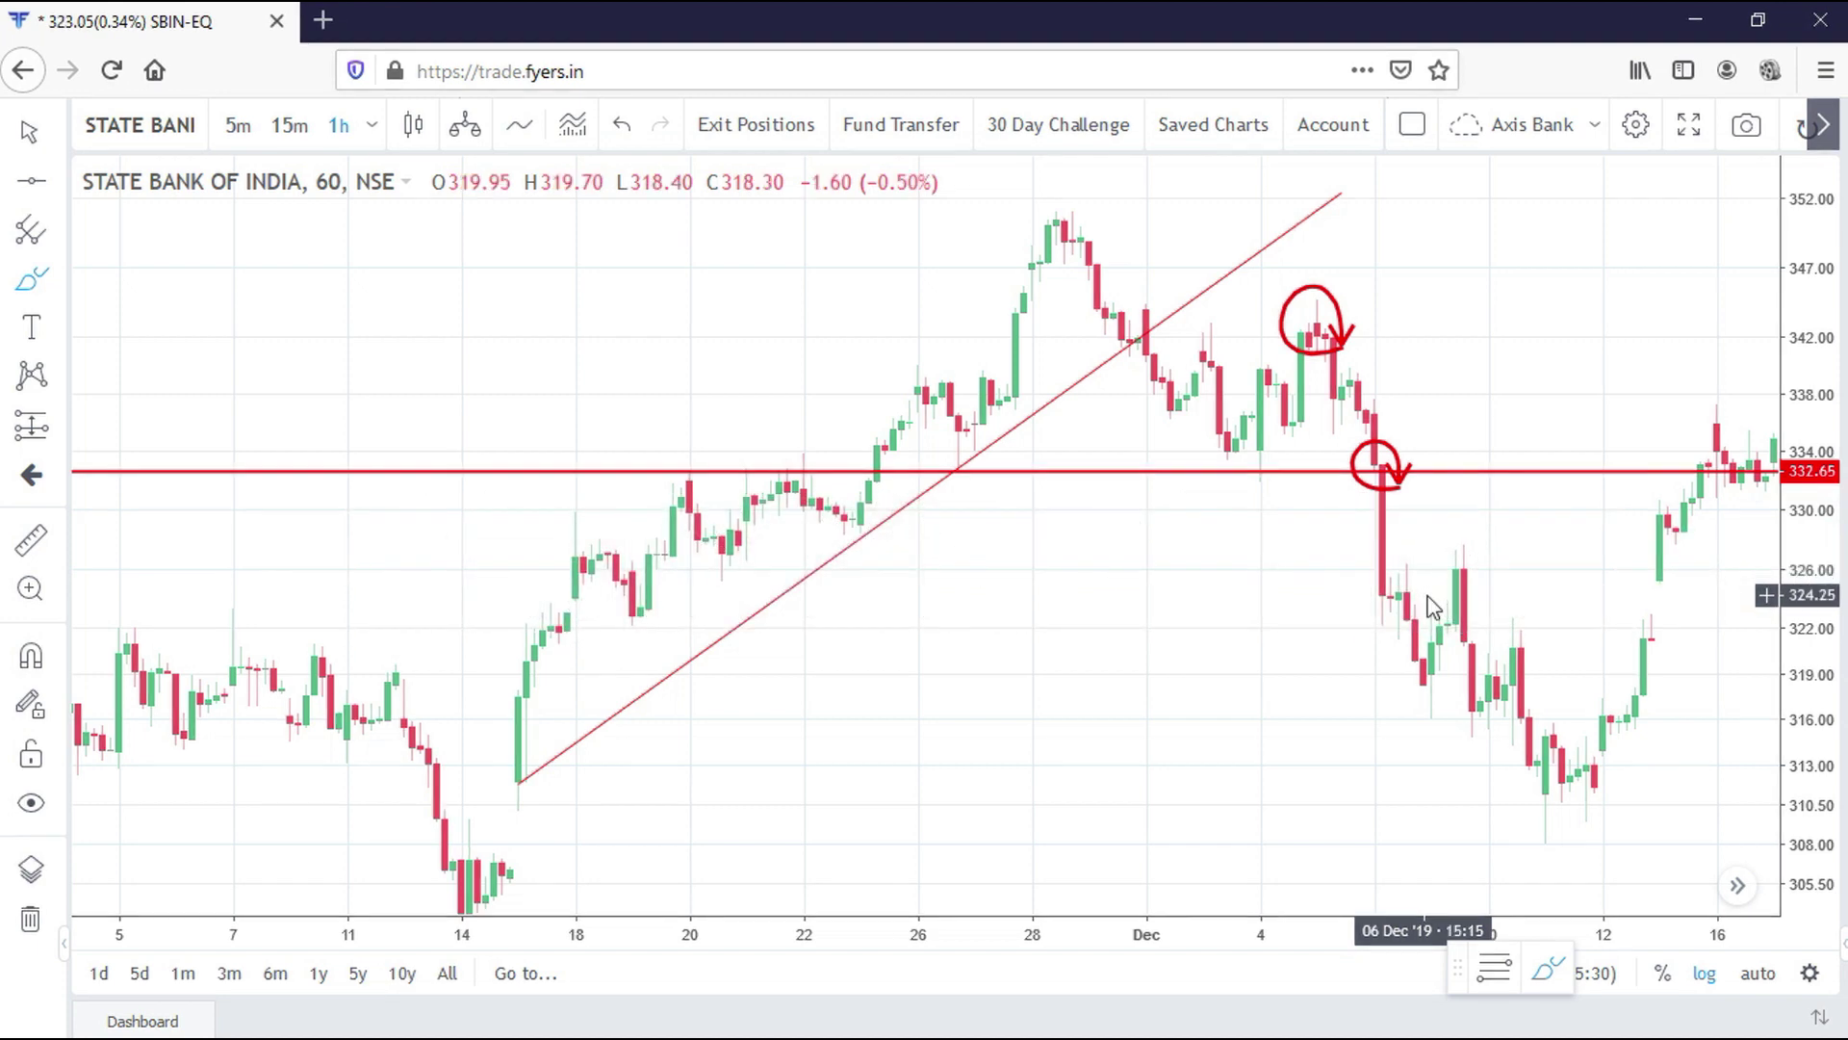
Brush an arrow from the 9 Dec low up to the horizontal entry line
mouse_move(1422, 654)
mouse_down()
mouse_move(1457, 471)
mouse_move(1513, 633)
mouse_up()
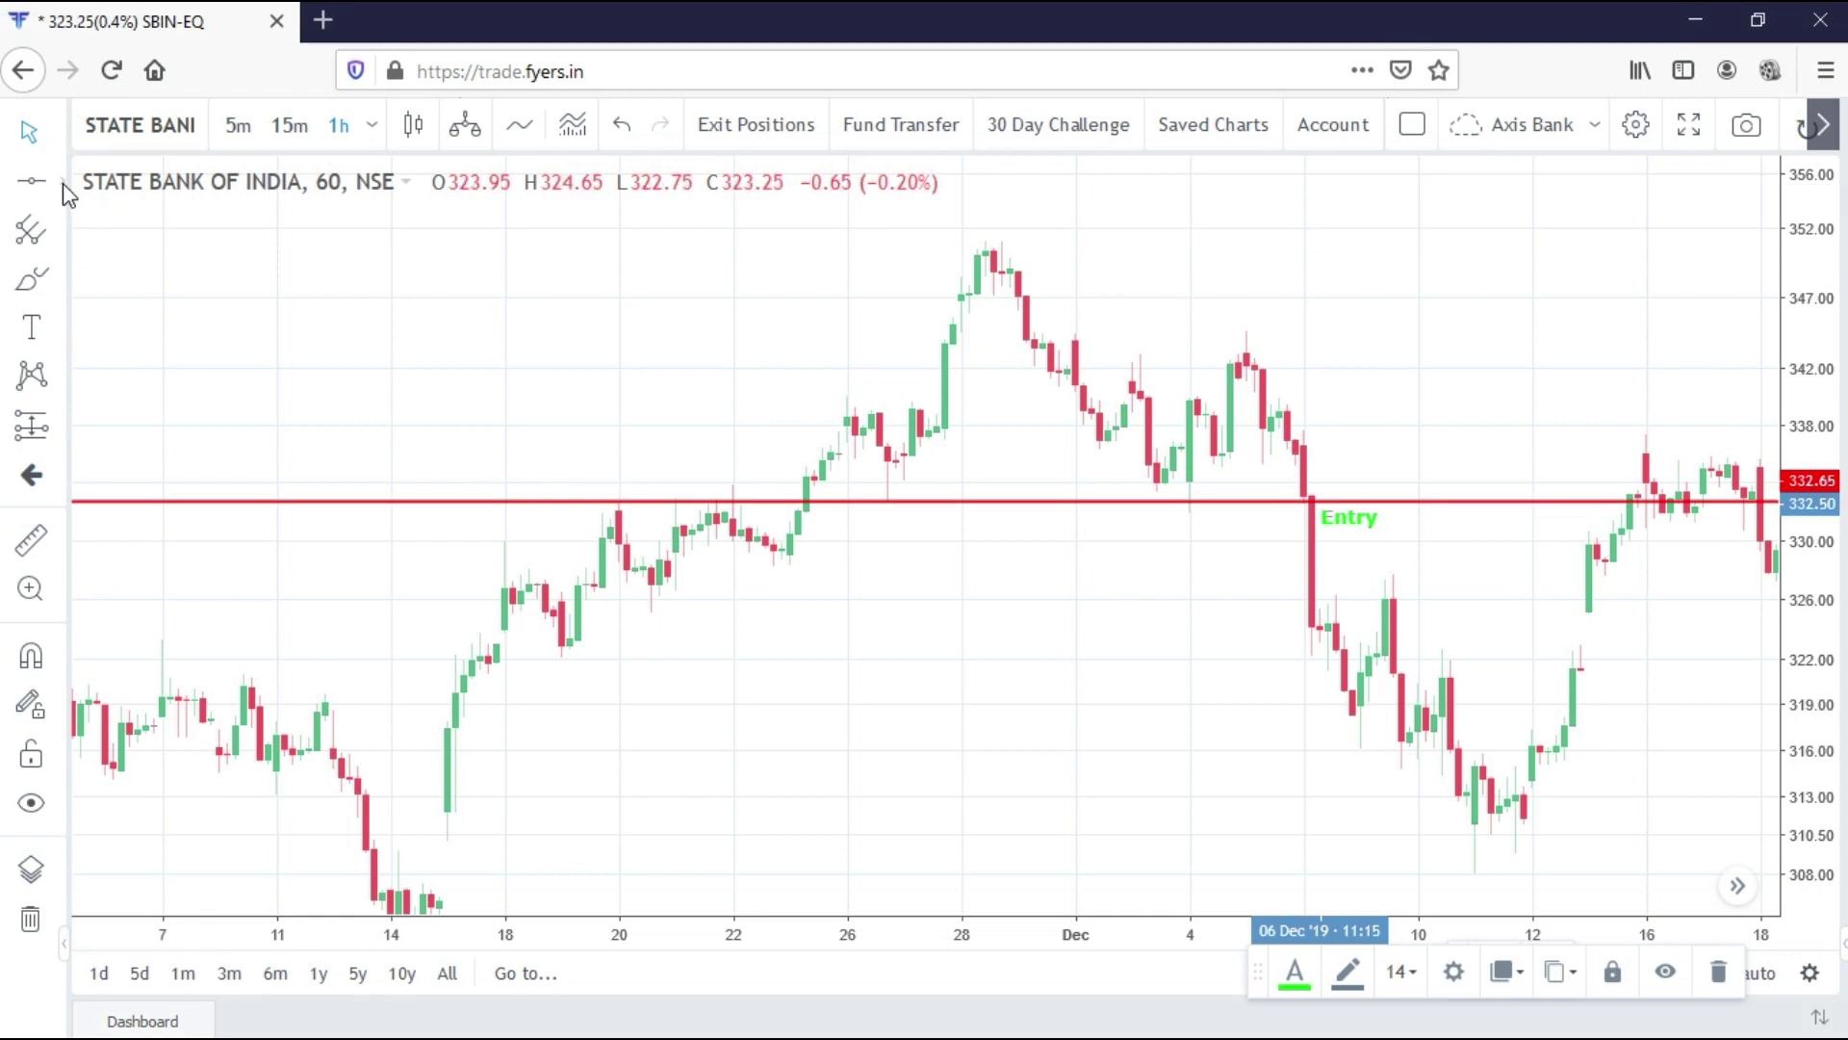
click(61, 183)
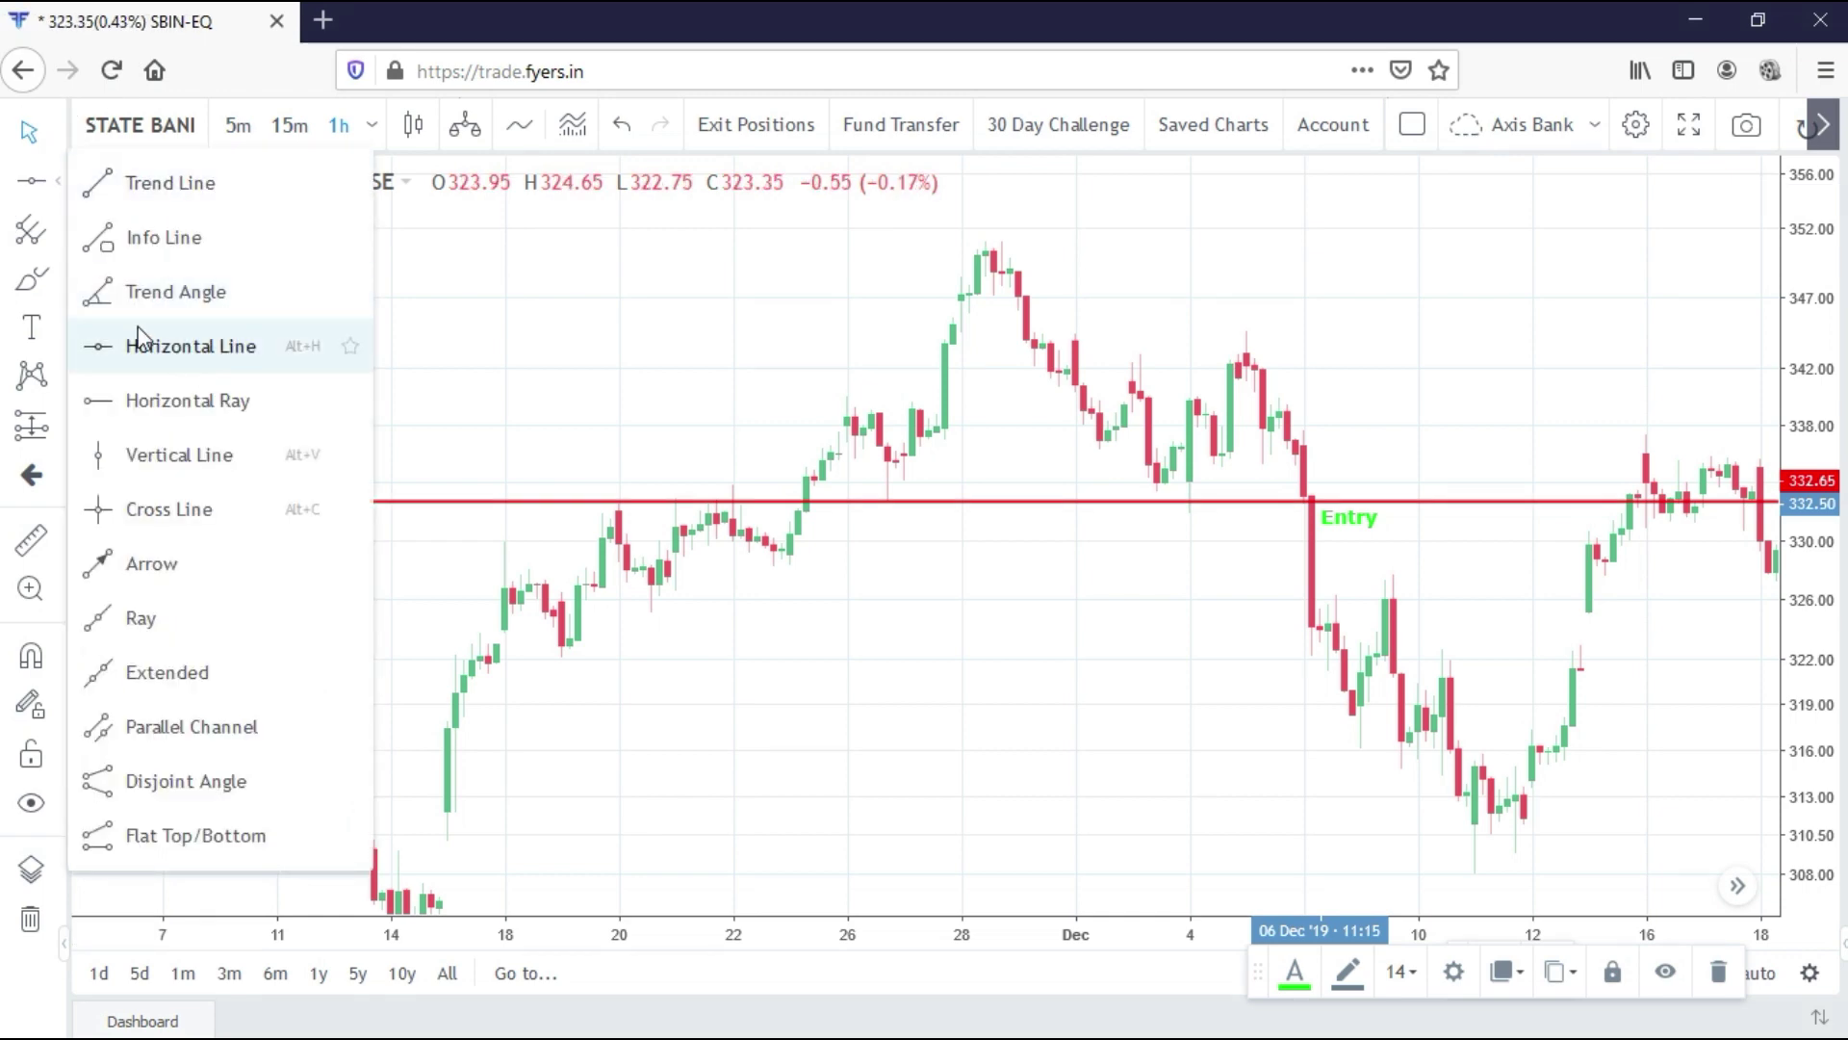
Brush a red right-pointing arrow near 345 just above the early-December swing high
click(58, 280)
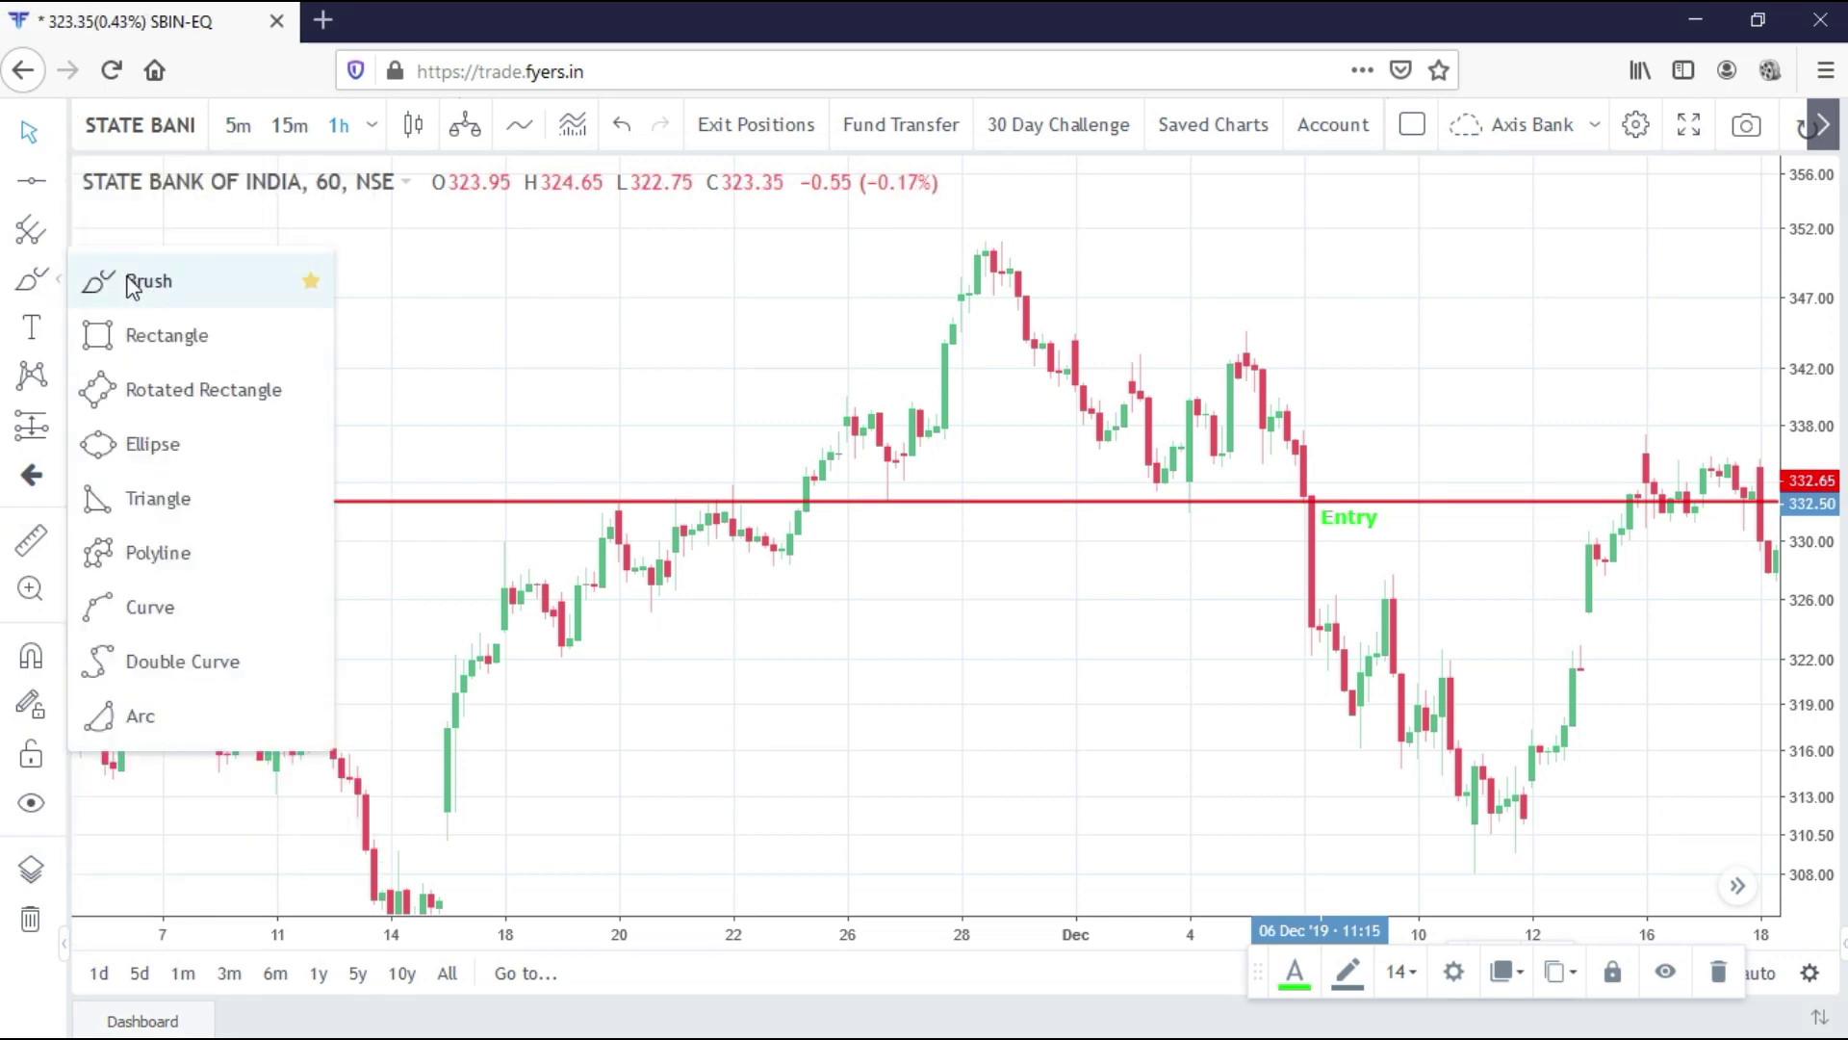
click(135, 280)
drag(1251, 323, 1317, 322)
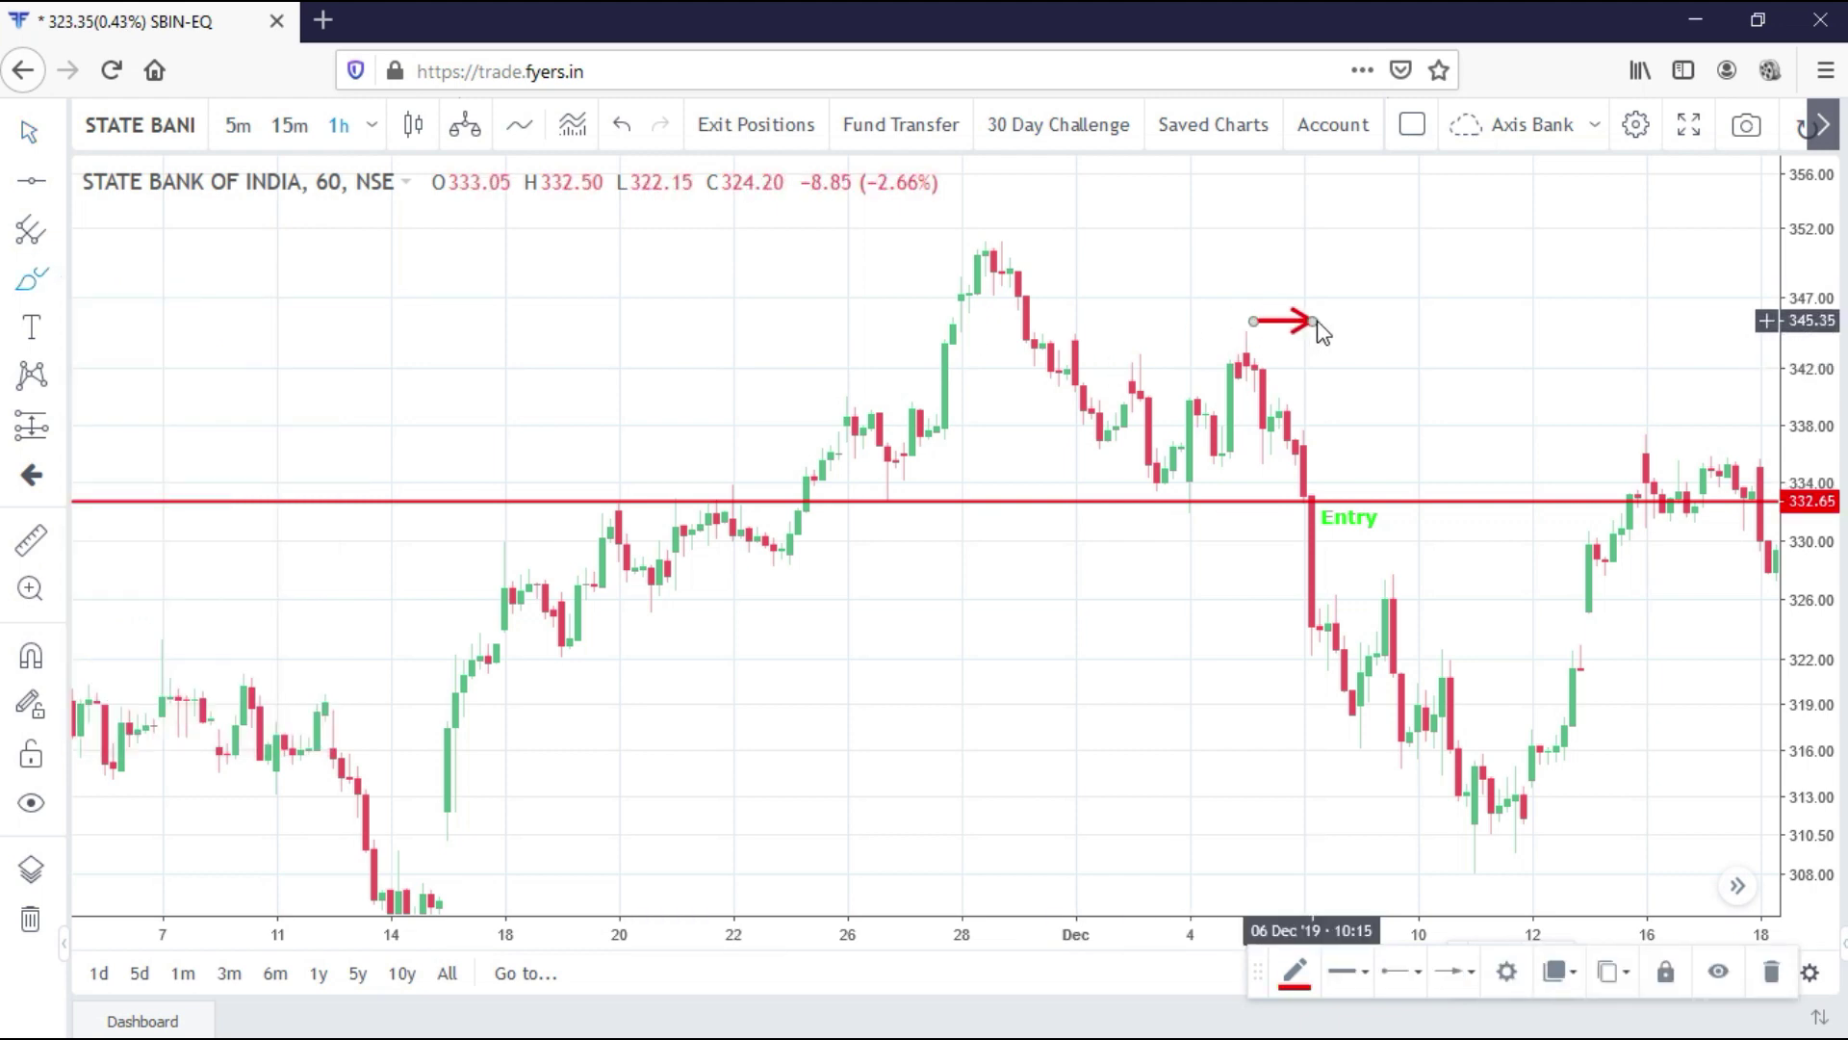
Add a red 'Stop Loss' text label beside the arrow
click(62, 336)
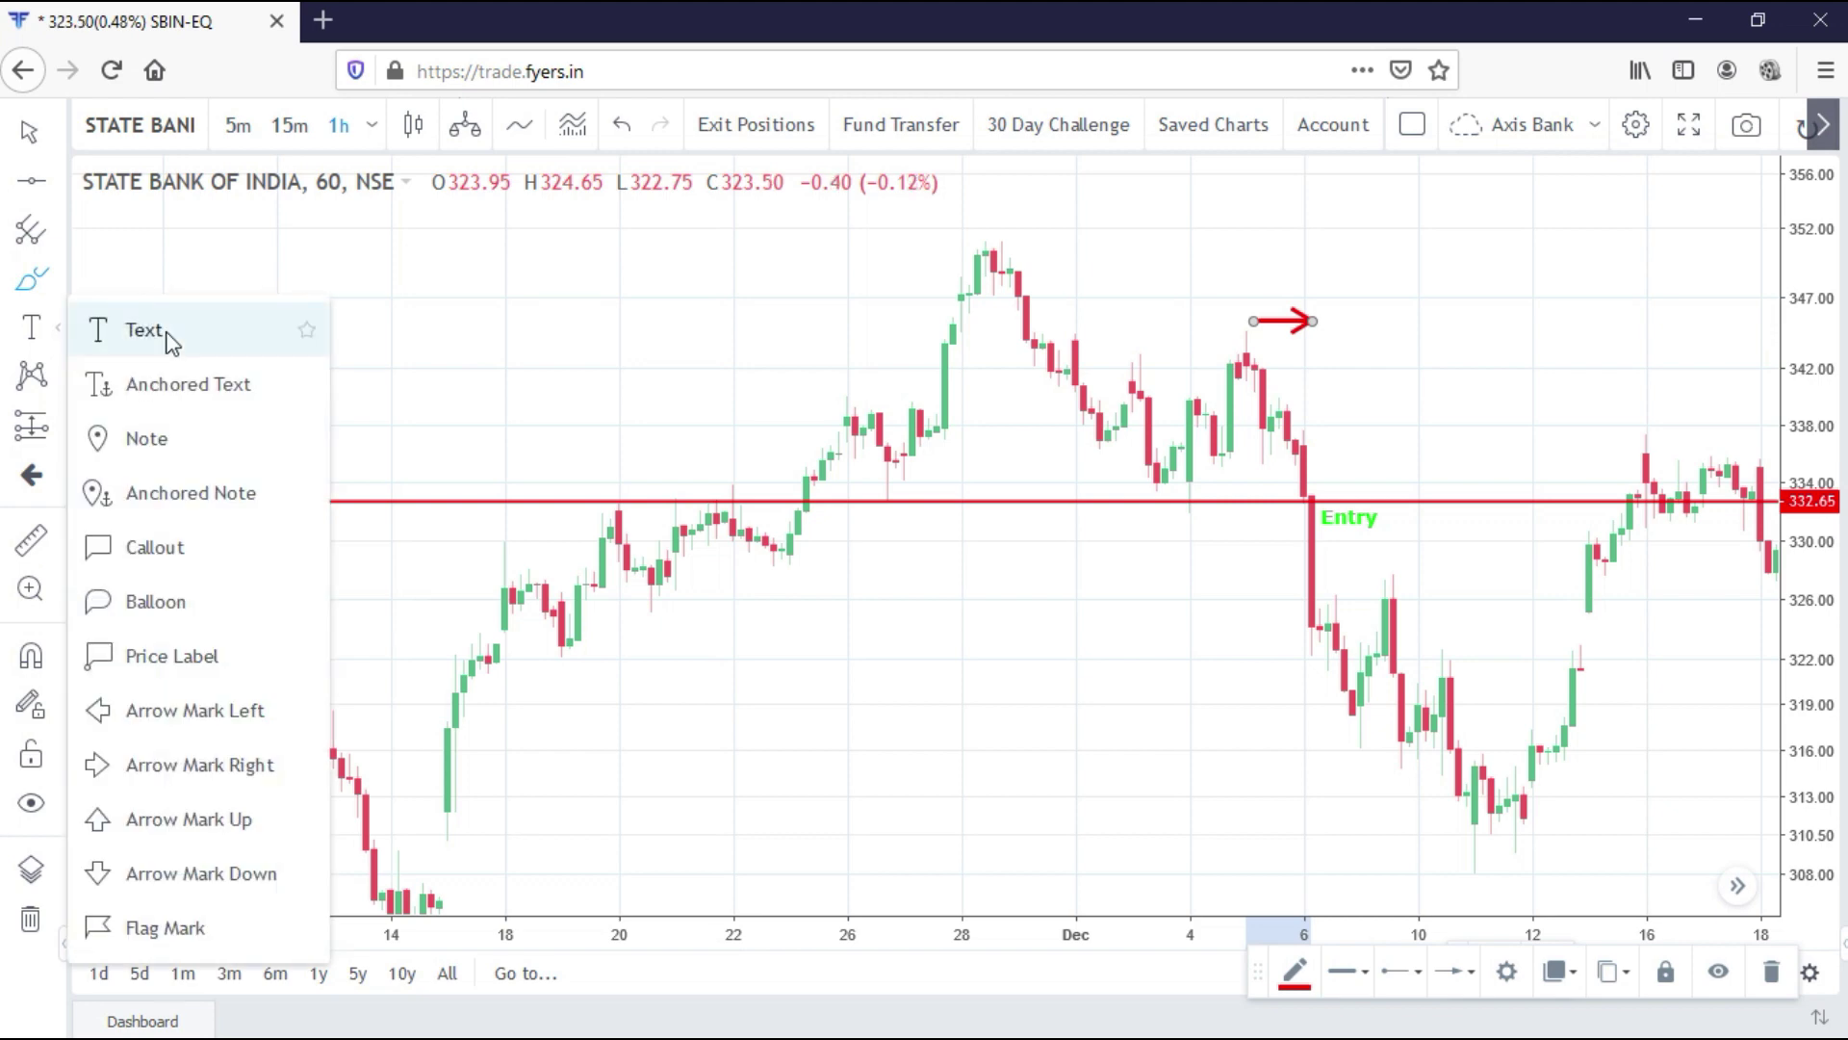
click(166, 342)
click(1338, 341)
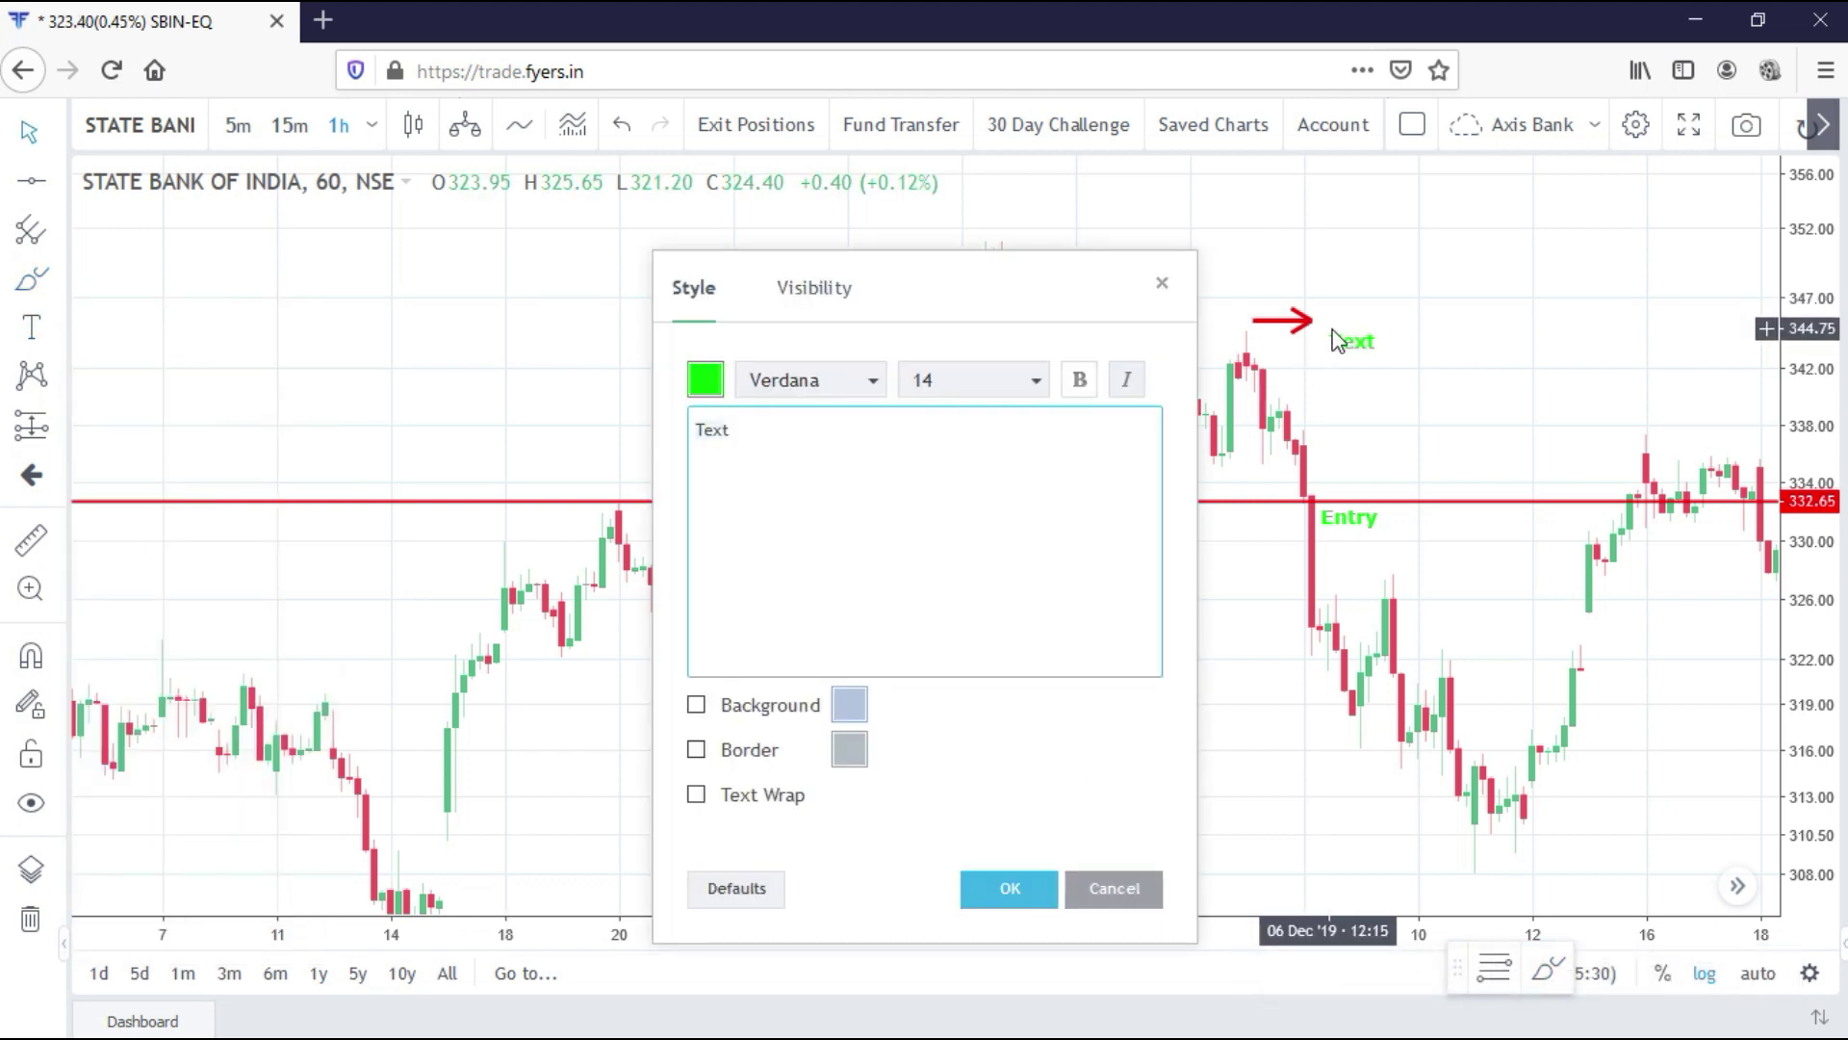
text(Stop Loss)
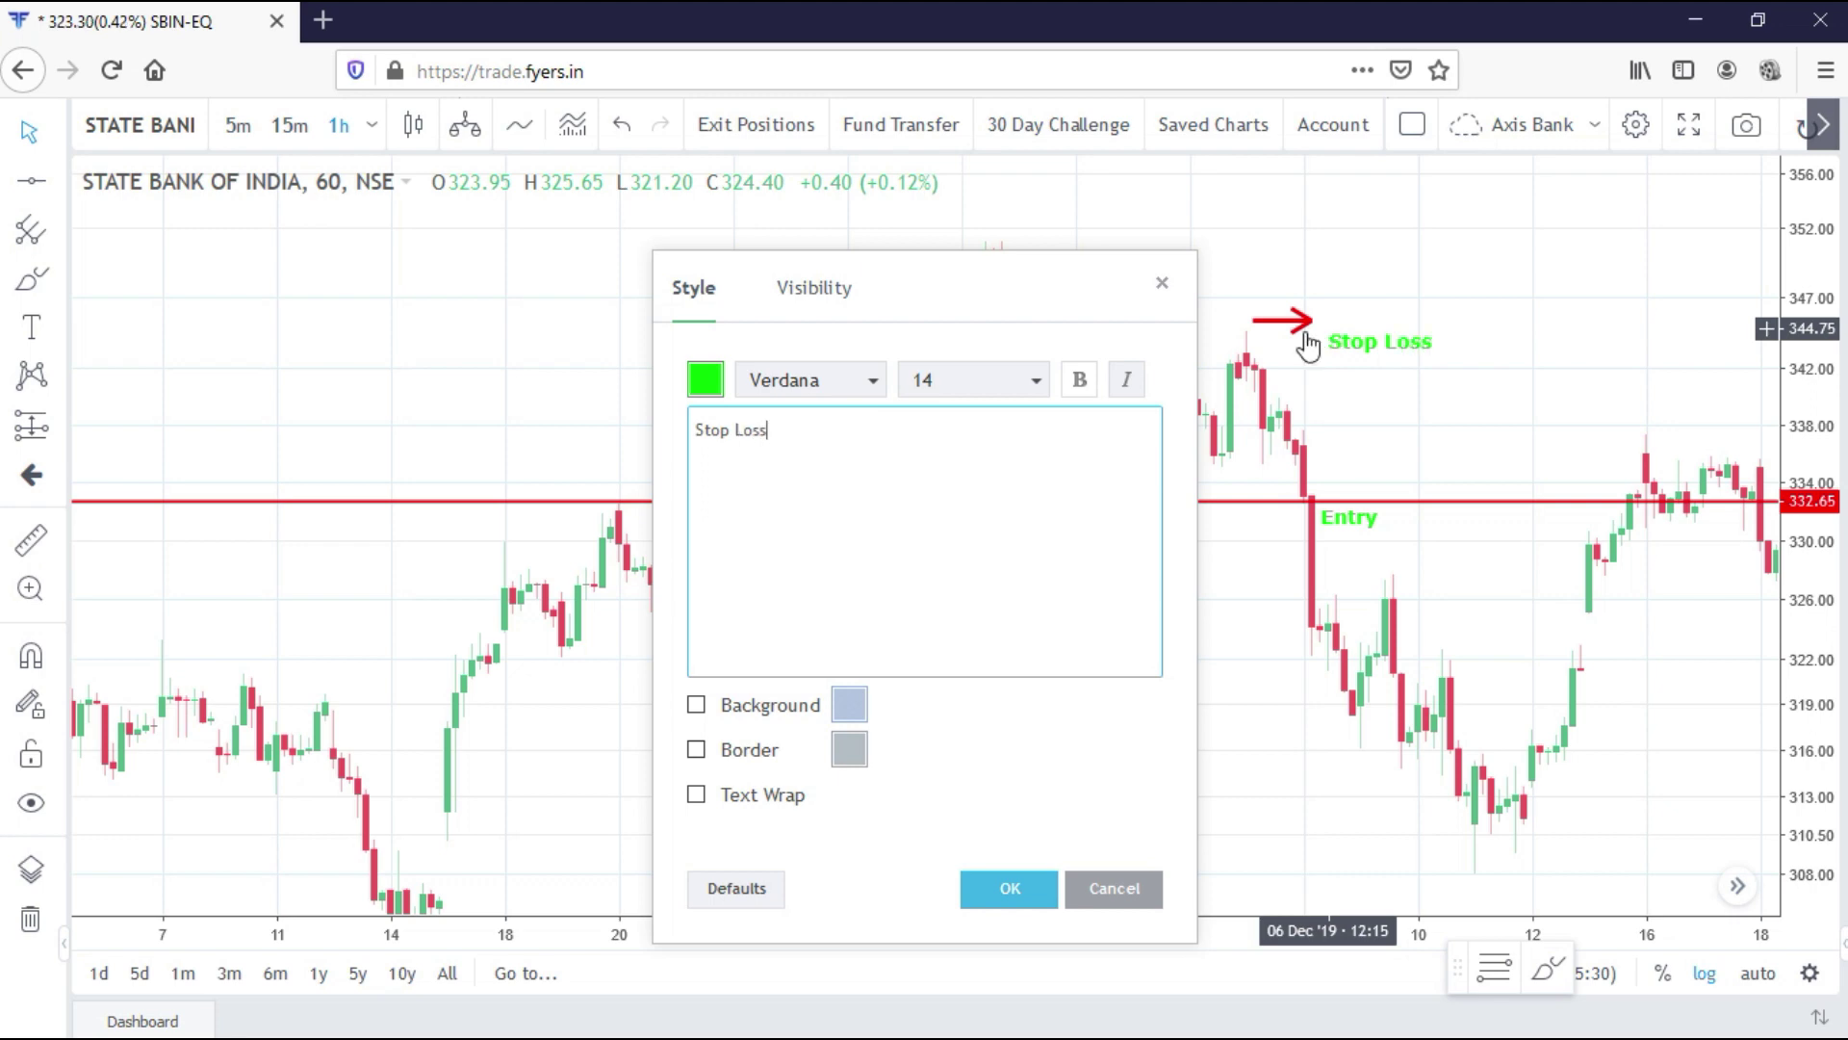
click(706, 379)
click(740, 443)
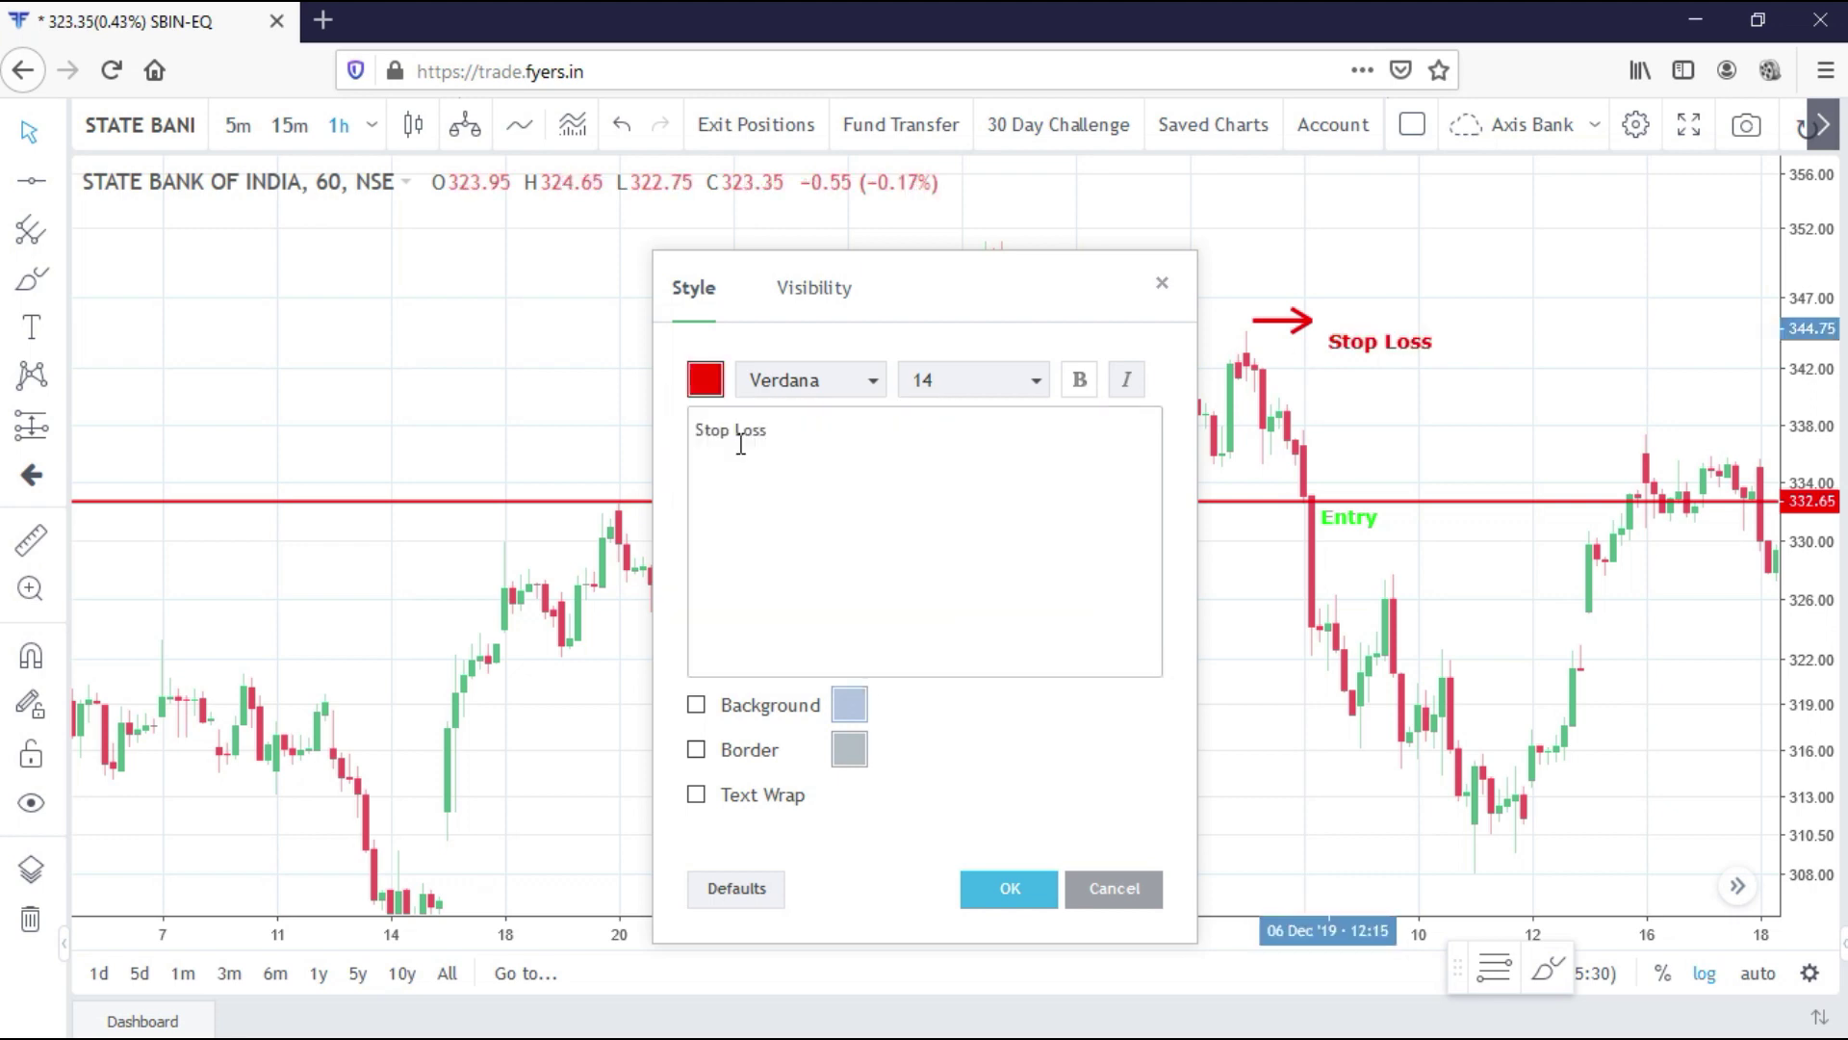
click(1374, 355)
drag(1373, 355, 1357, 335)
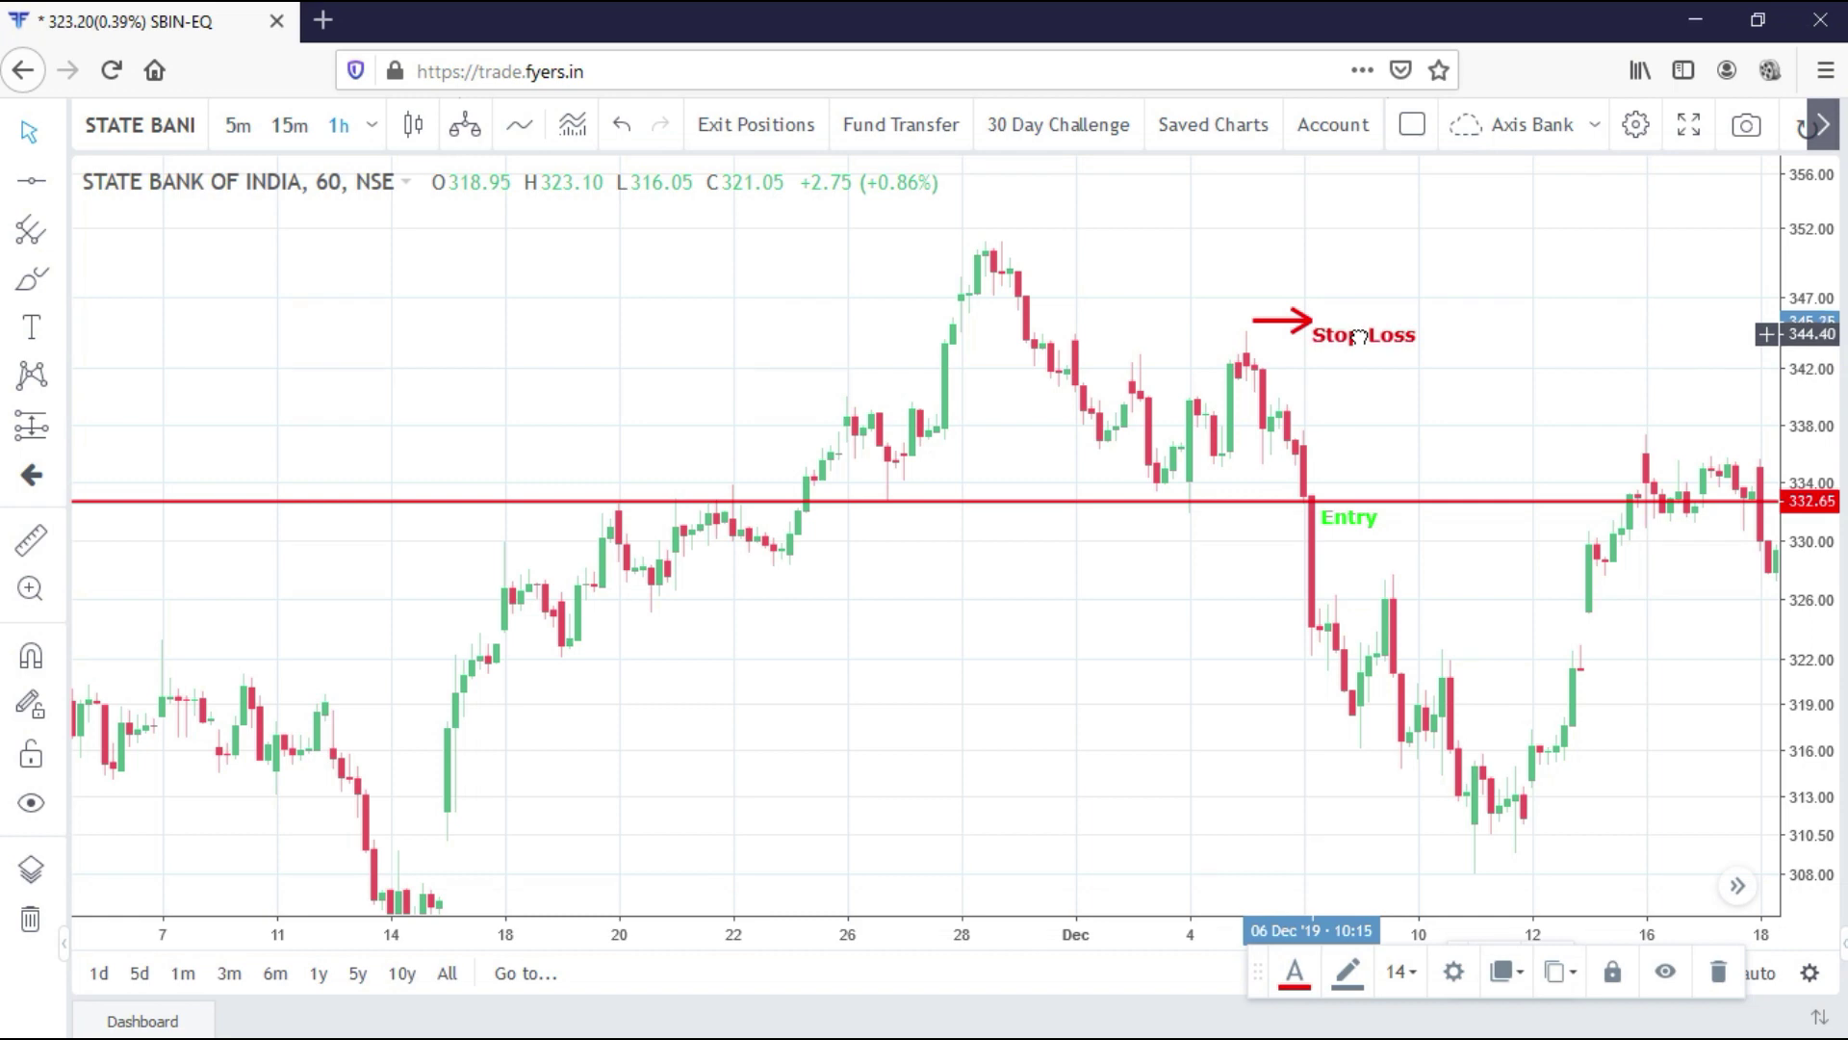
Draw a vertical trend line from the 28 Nov peak down to the Entry line
click(60, 190)
click(211, 192)
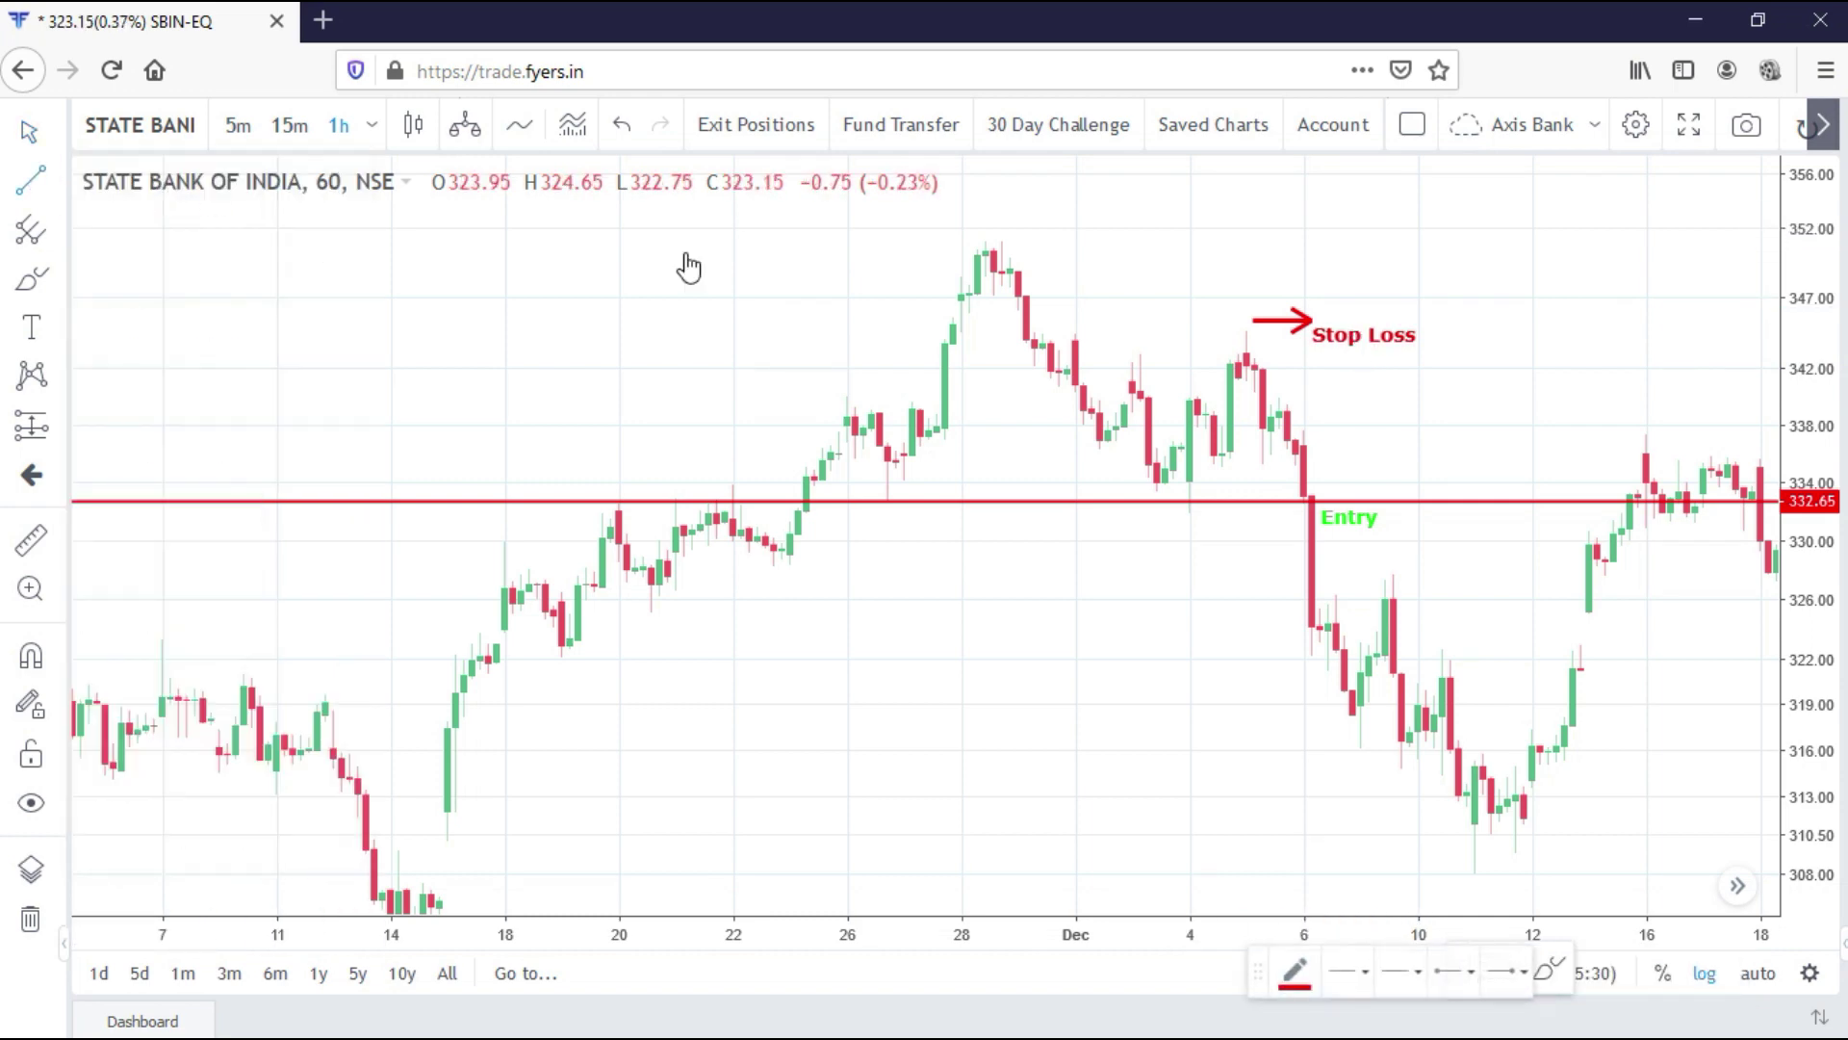
click(987, 243)
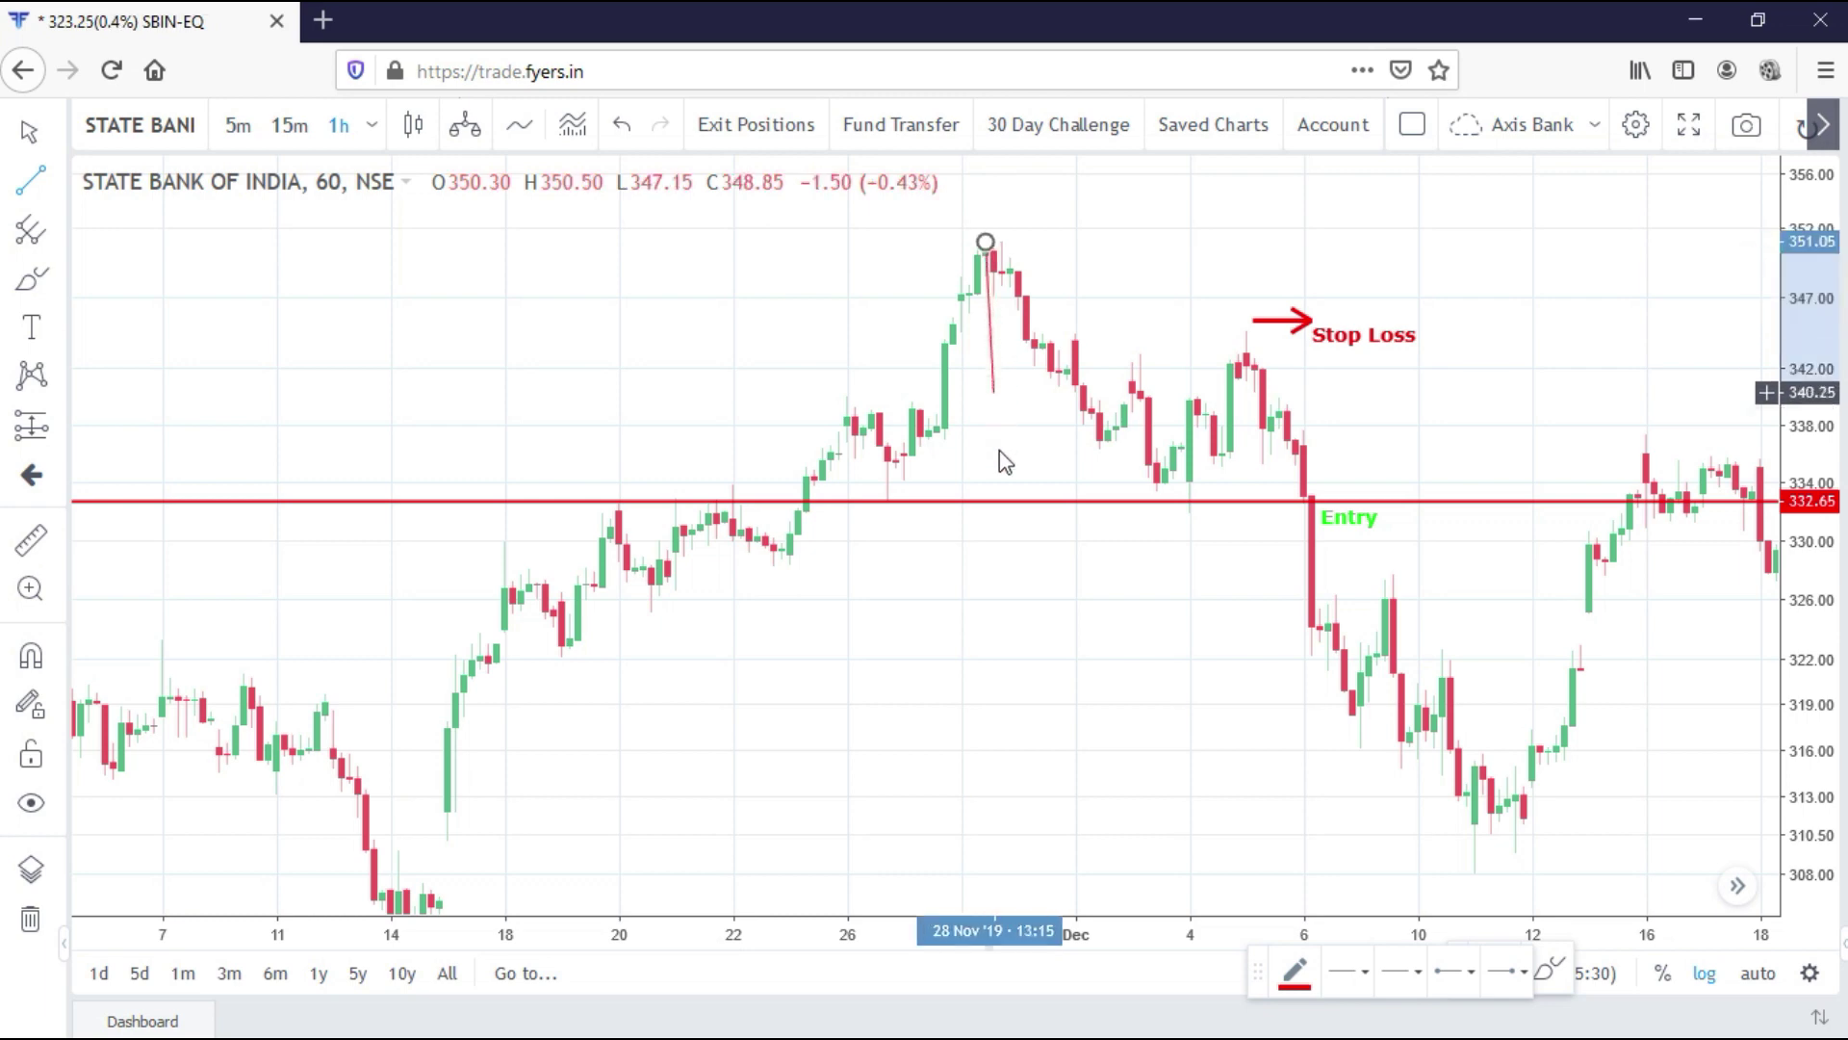
click(988, 502)
Copy the vertical line and hang the pasted copy down from the Entry candle as the target
right_click(987, 396)
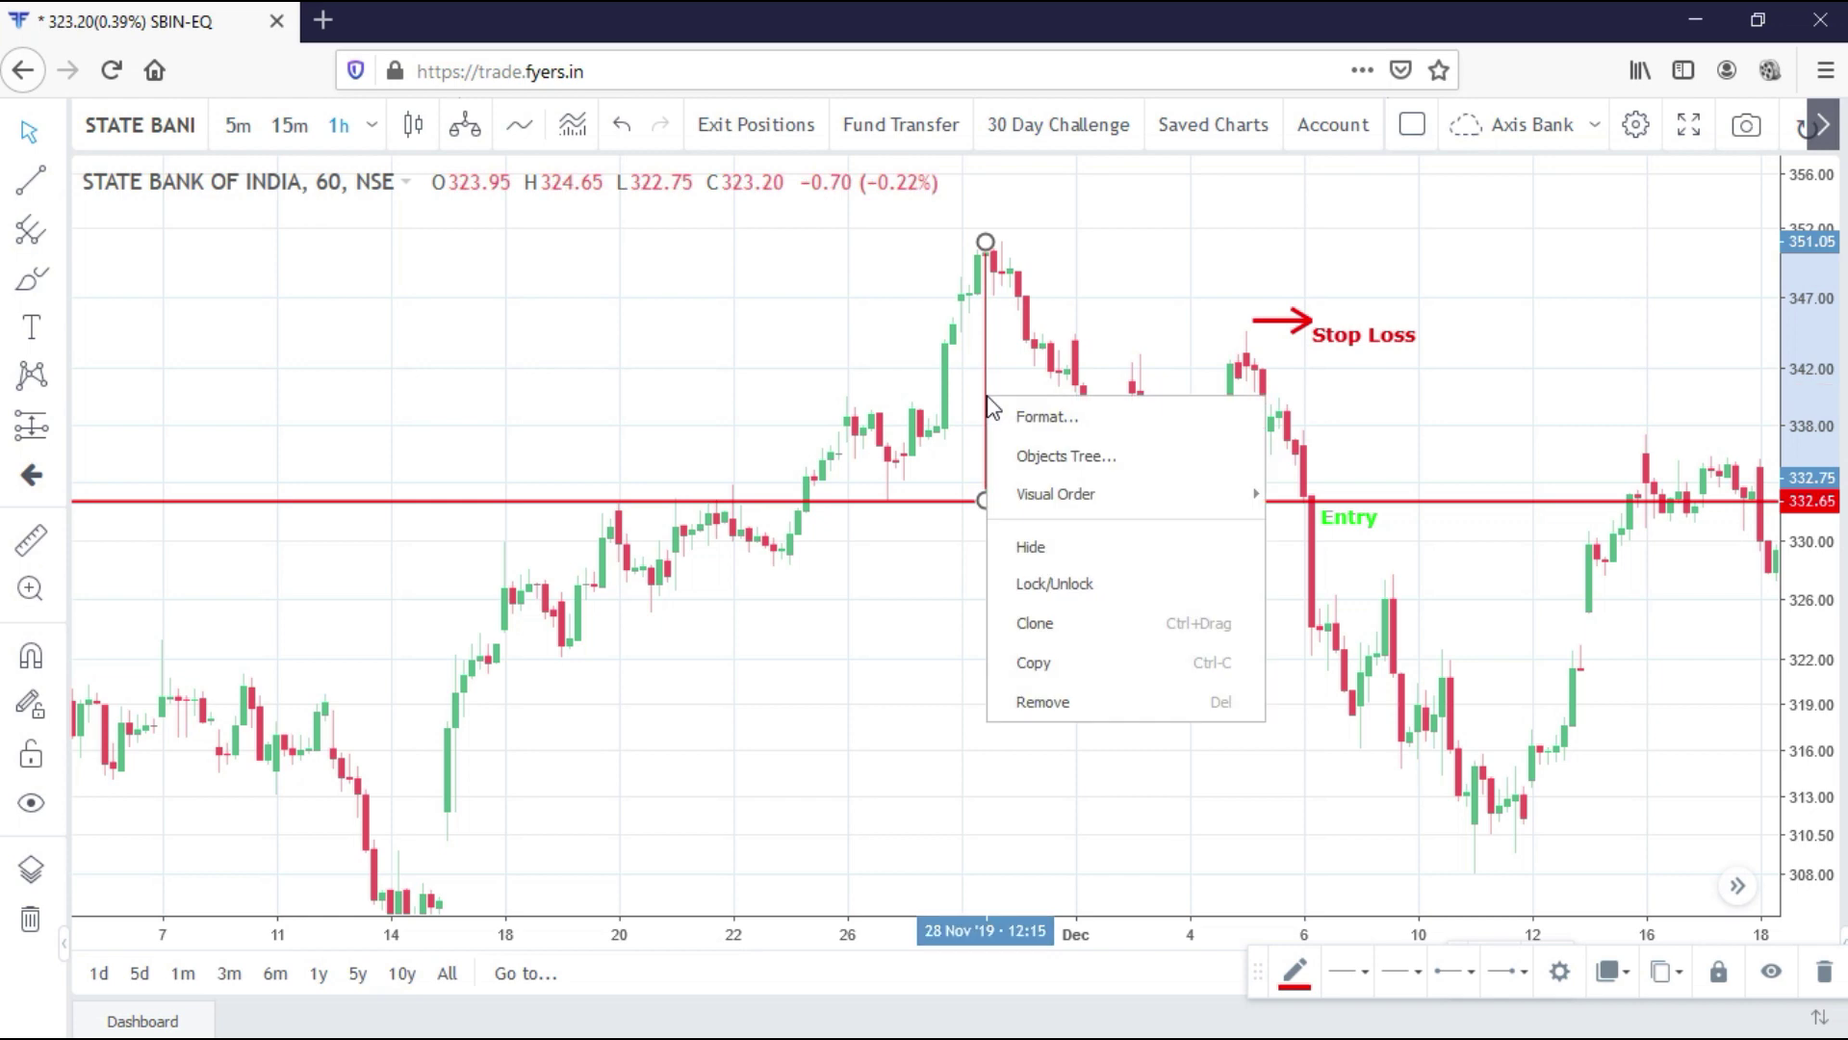
click(1047, 662)
right_click(1305, 691)
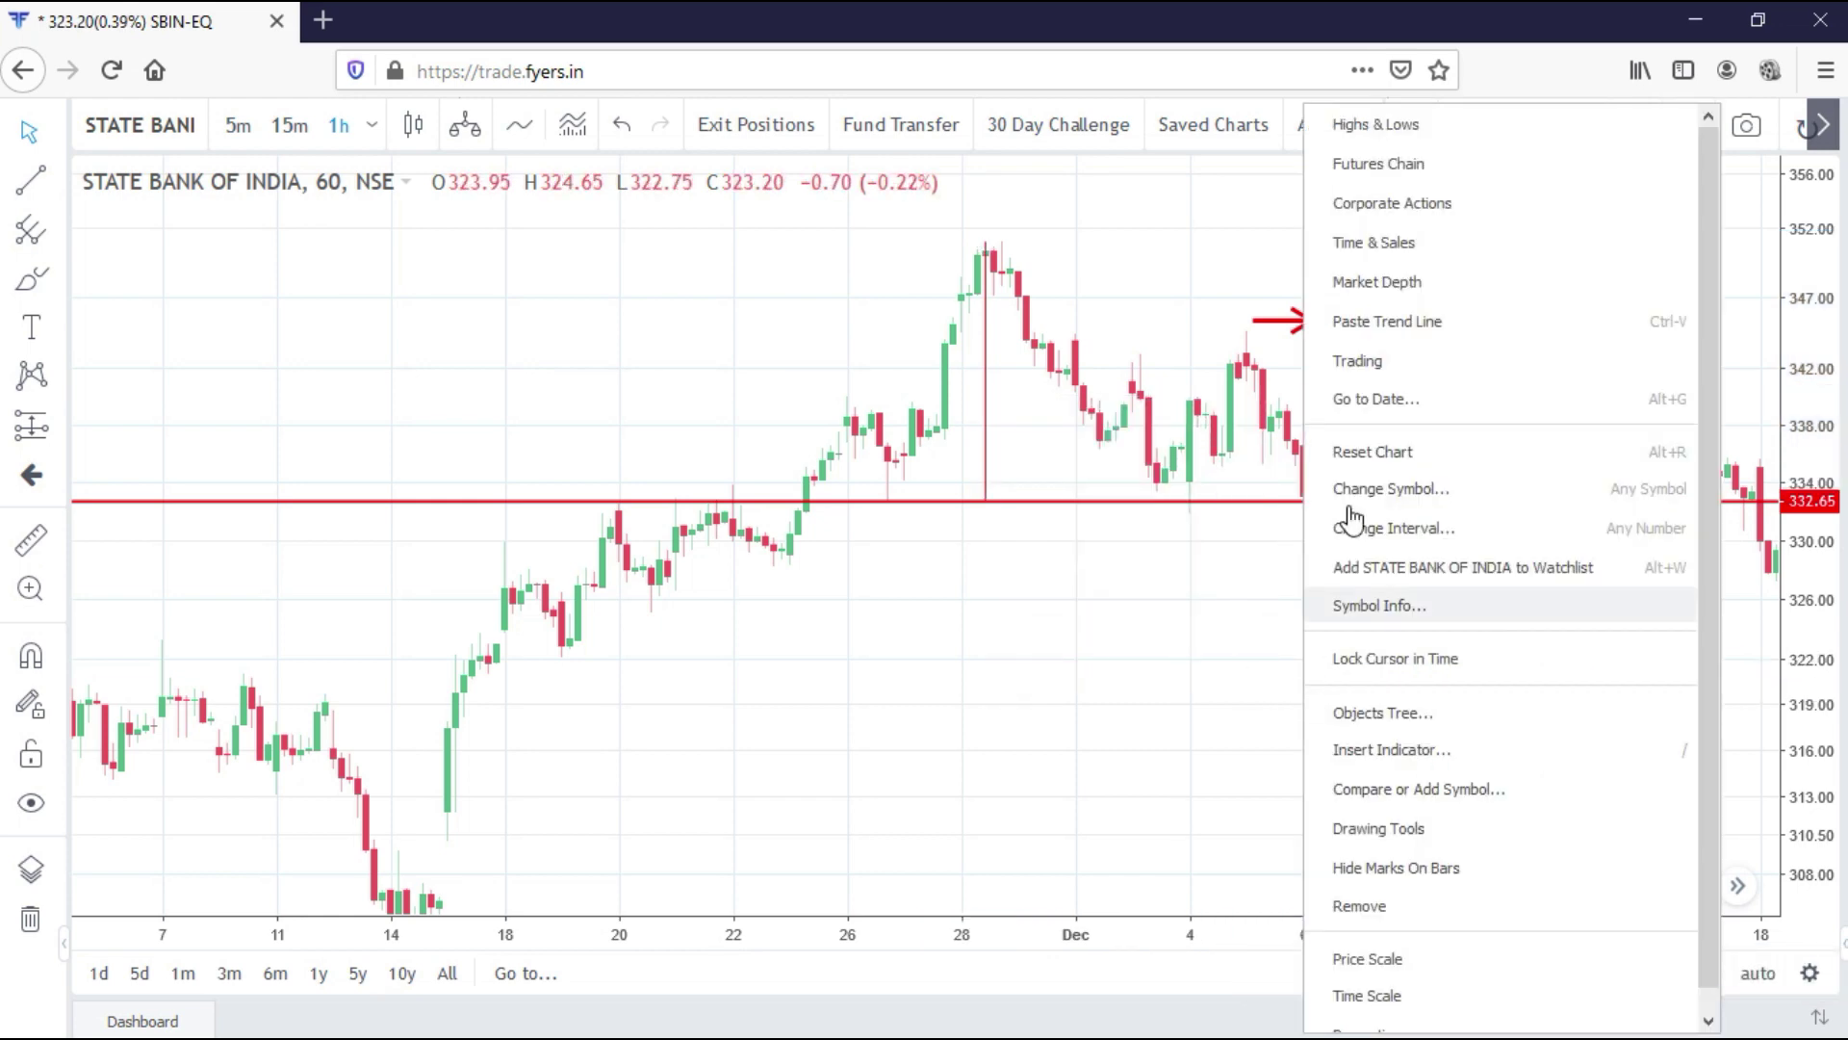
click(1386, 319)
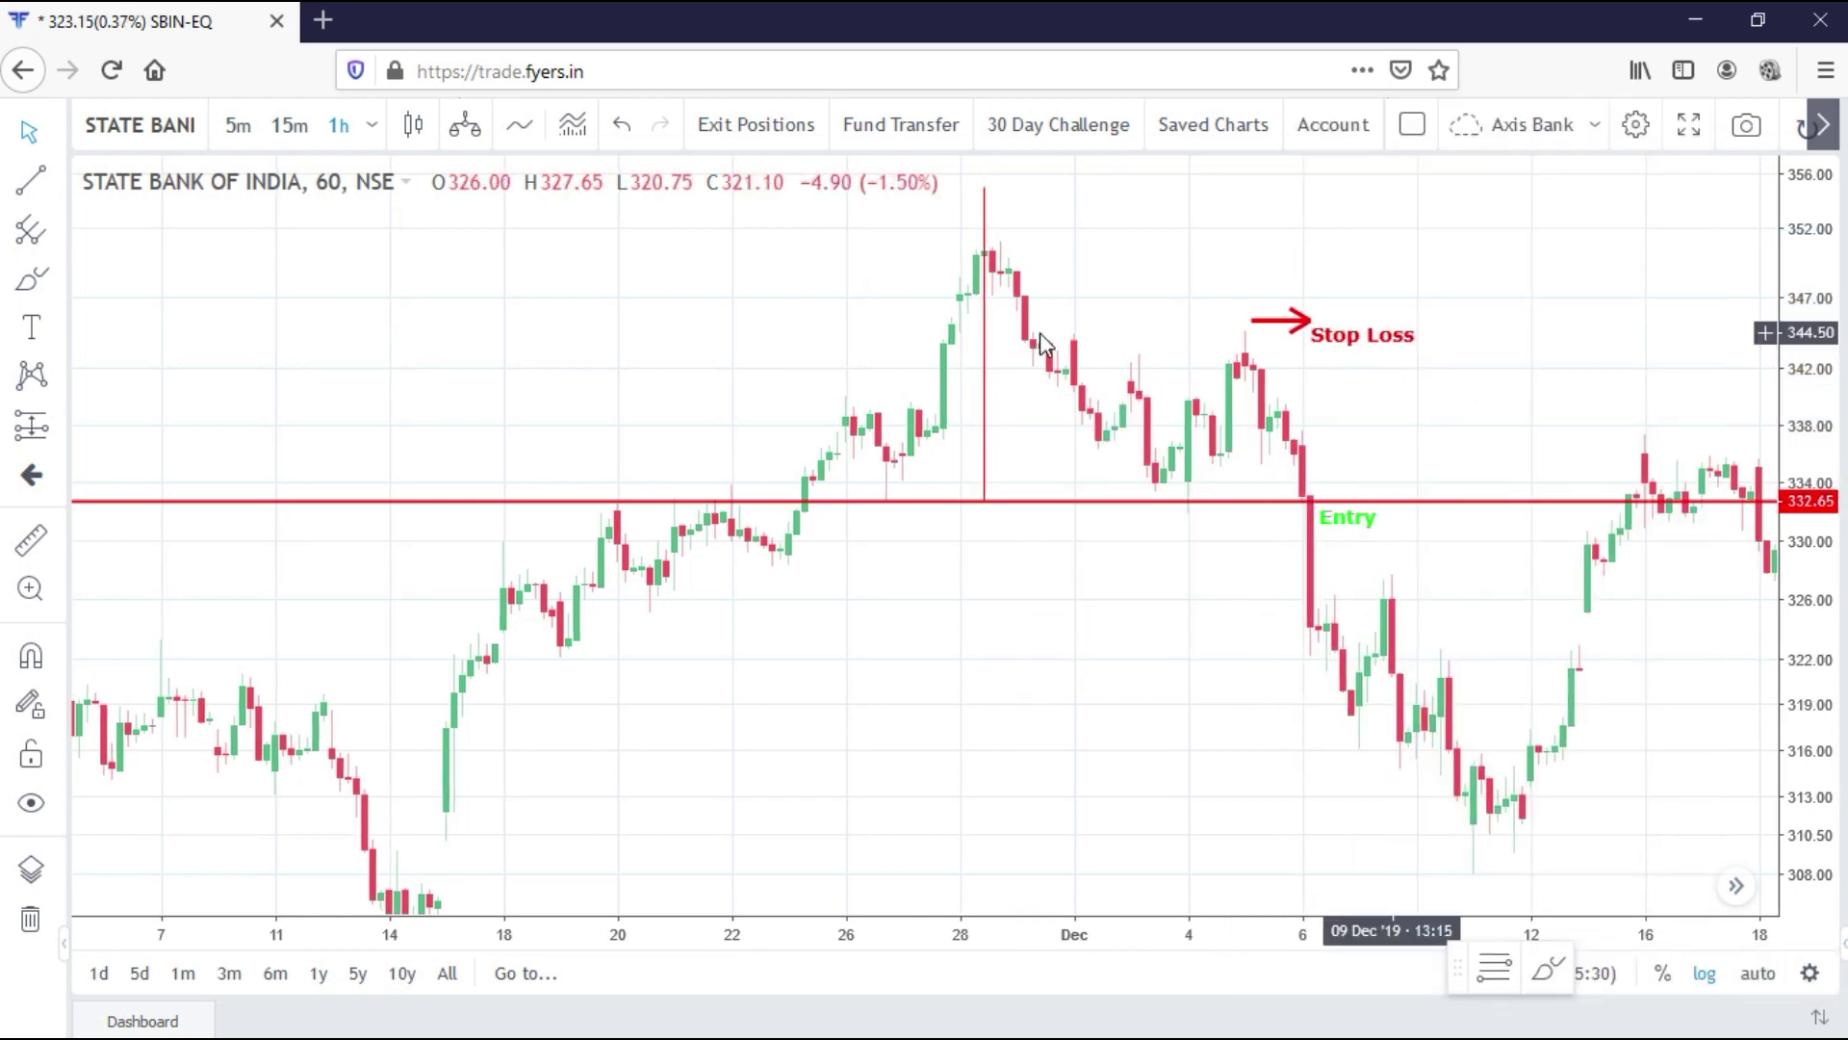
mouse_move(986, 374)
mouse_down()
mouse_move(1084, 405)
mouse_move(1310, 629)
mouse_up()
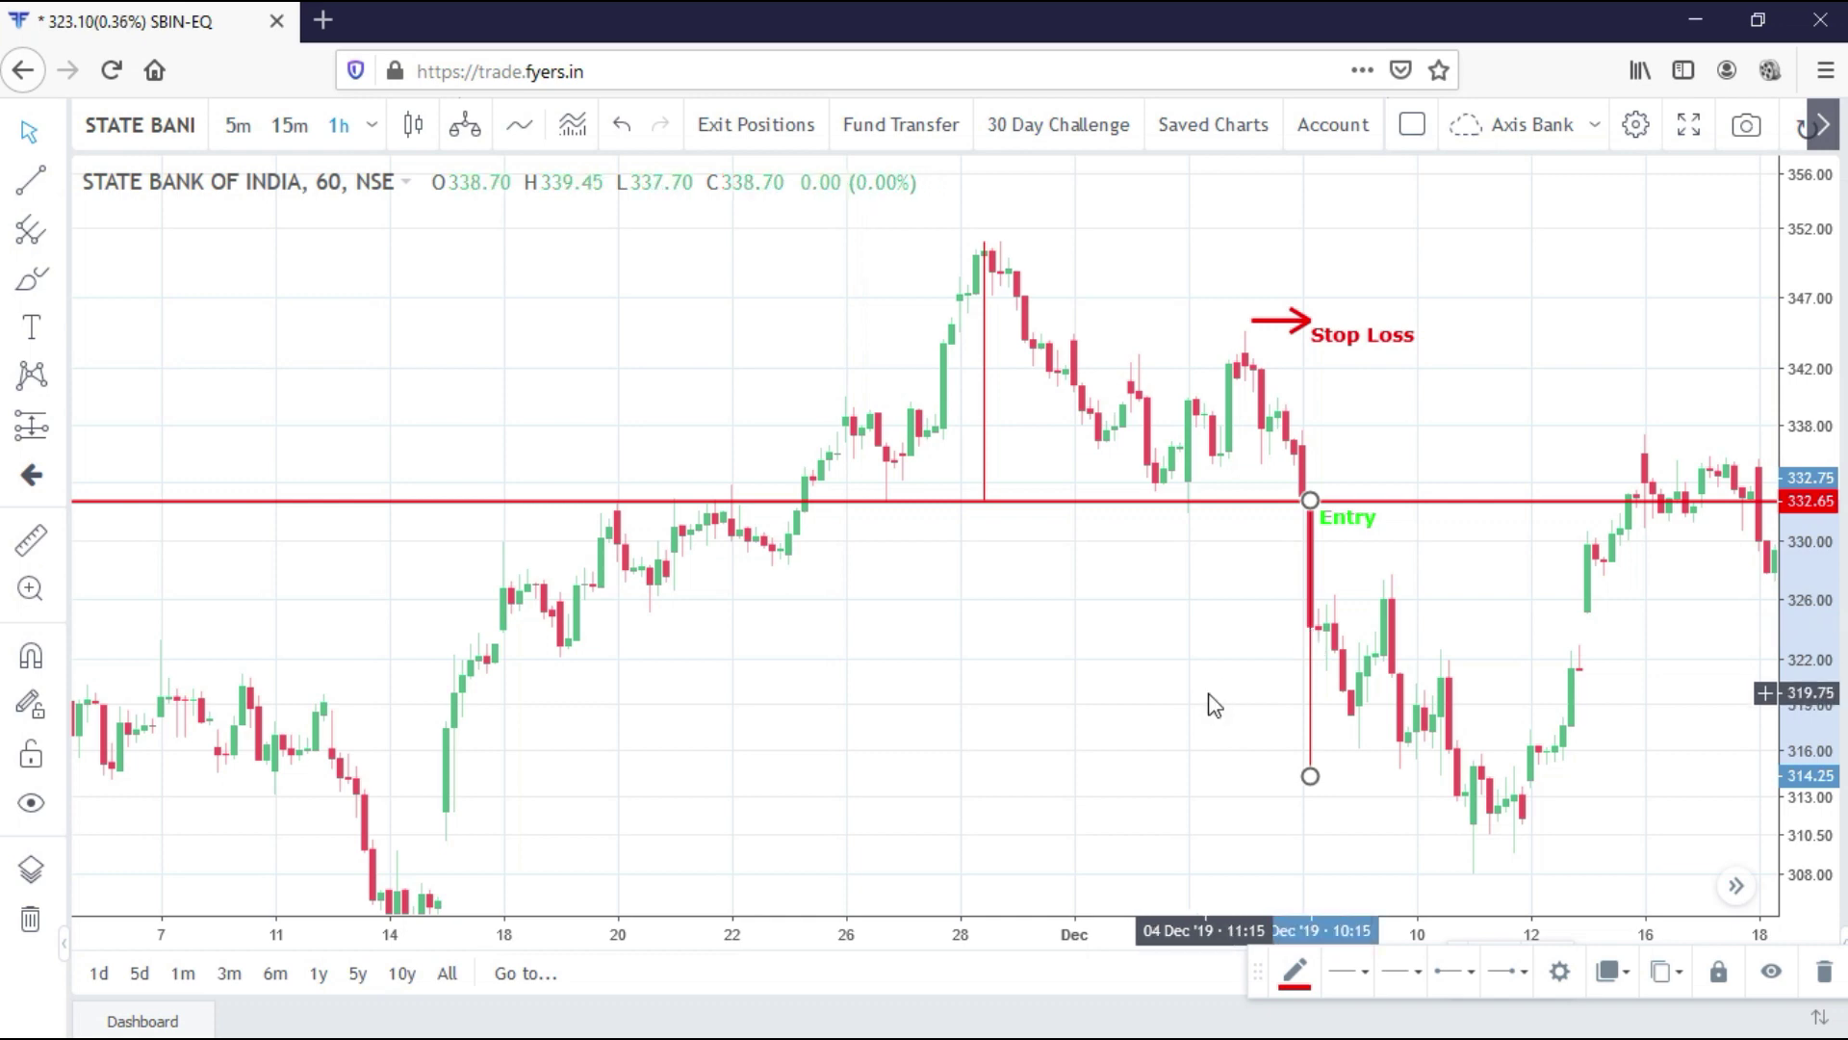
drag(1148, 673, 1123, 673)
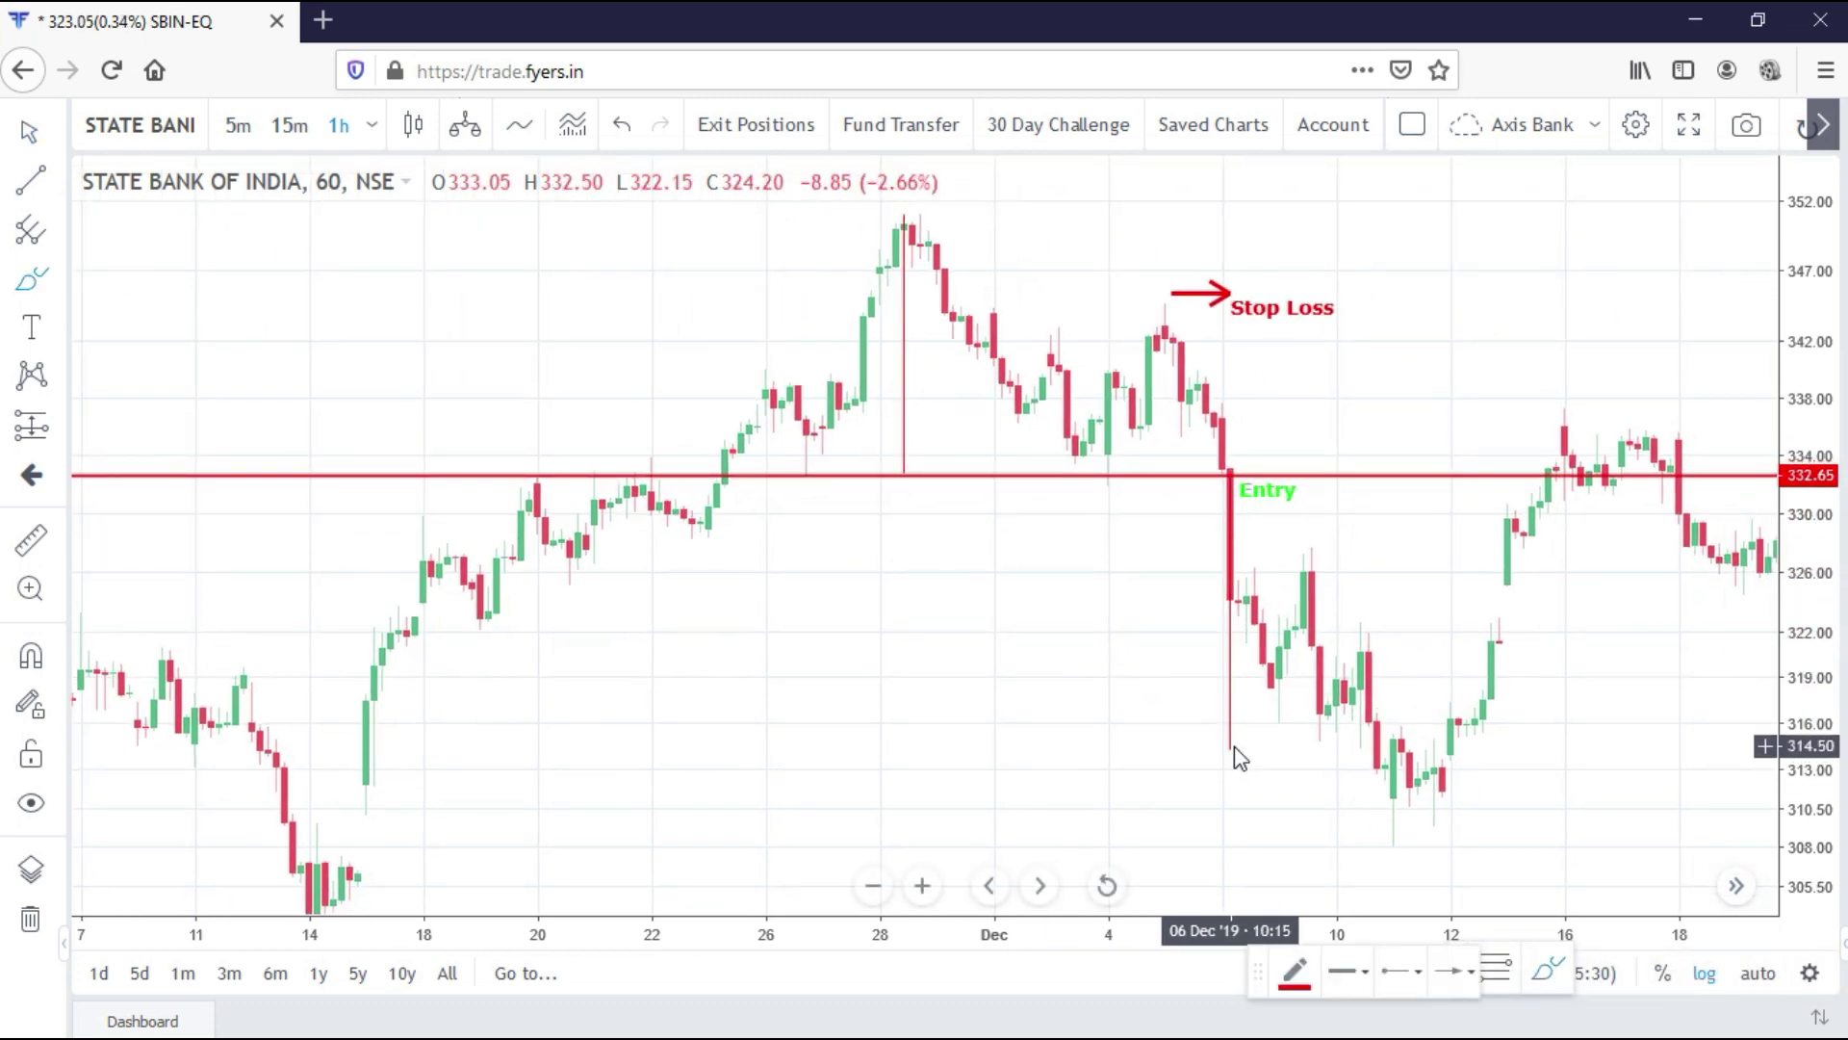